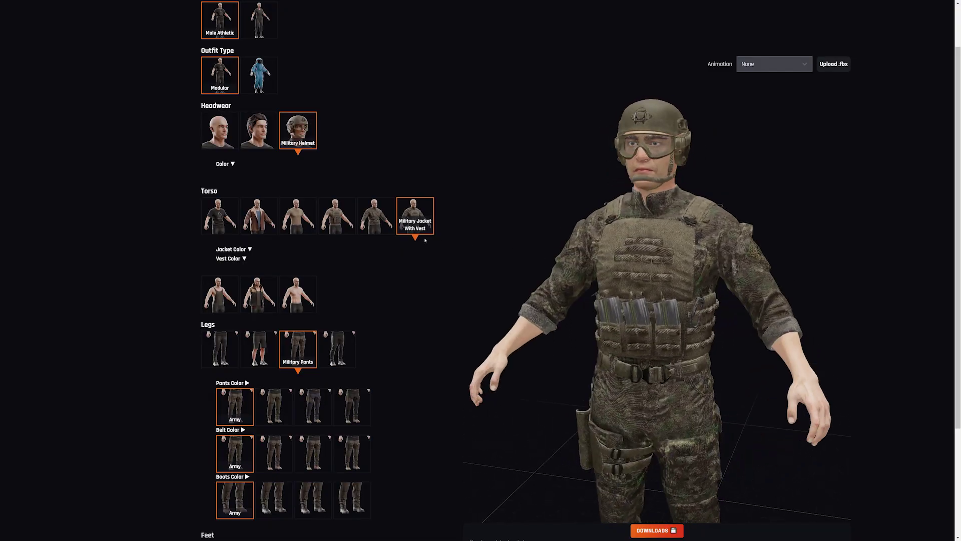
- Preview the military outfit's torso and examine the Ninja Idle animated character from several angles
click(300, 217)
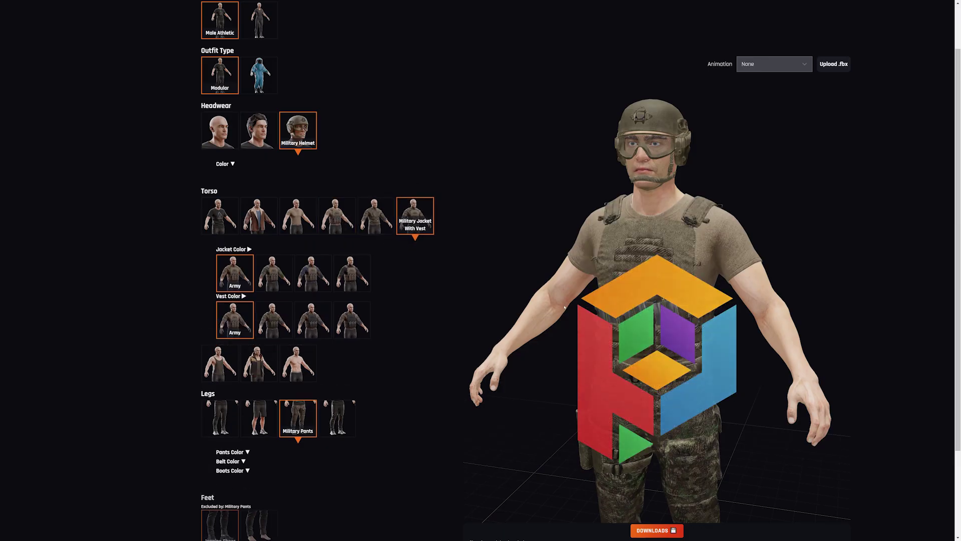
drag(551, 287, 778, 302)
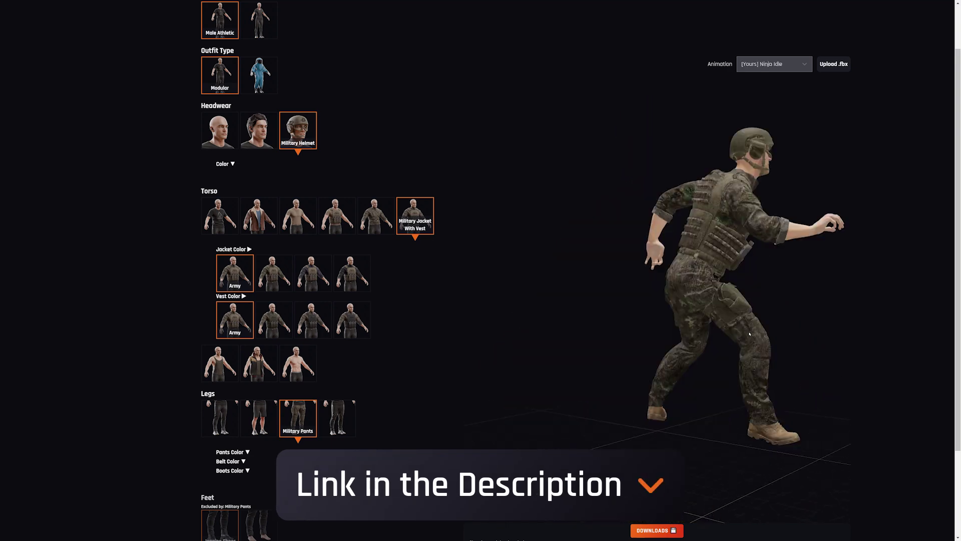
drag(750, 333, 685, 449)
- Download the character as a GLB model at LOD 1 with the Ninja Idle animation included
click(666, 530)
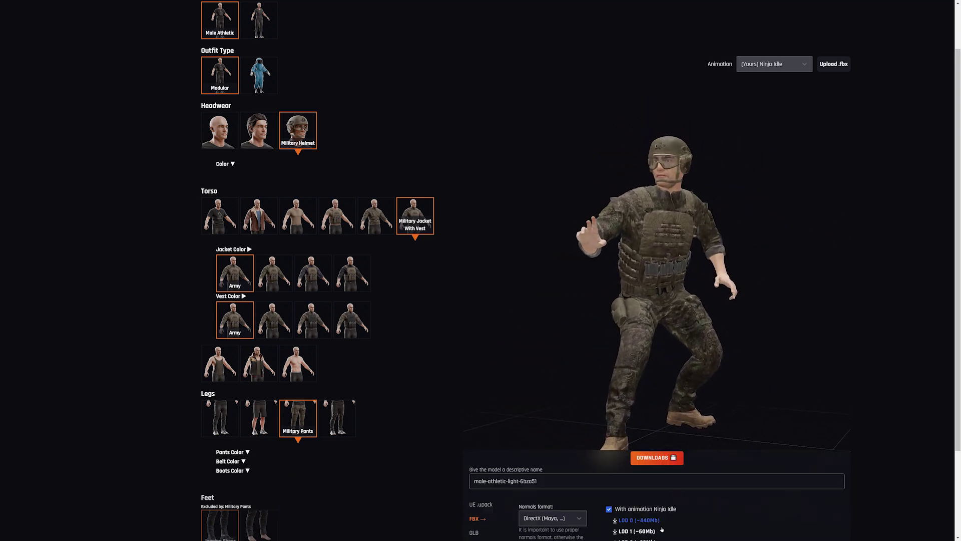
click(474, 512)
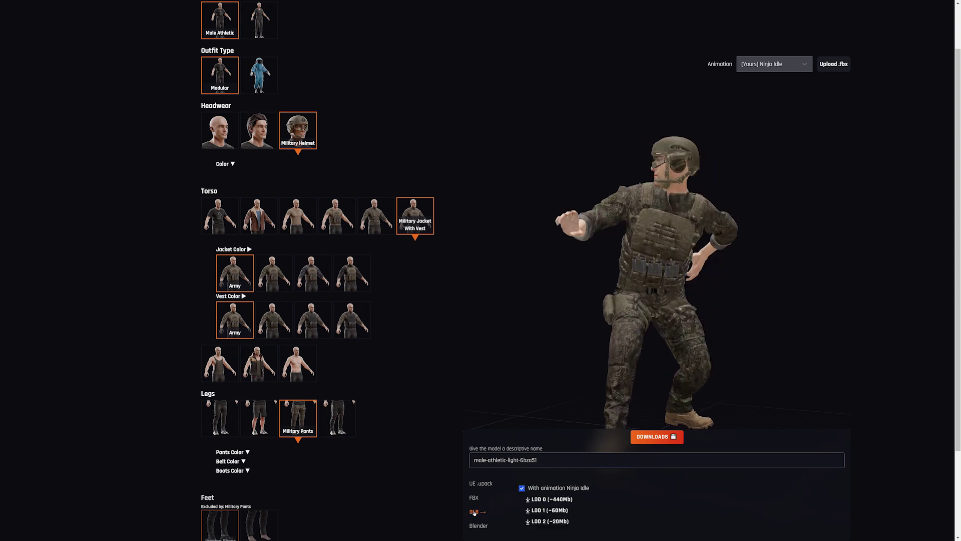
click(549, 511)
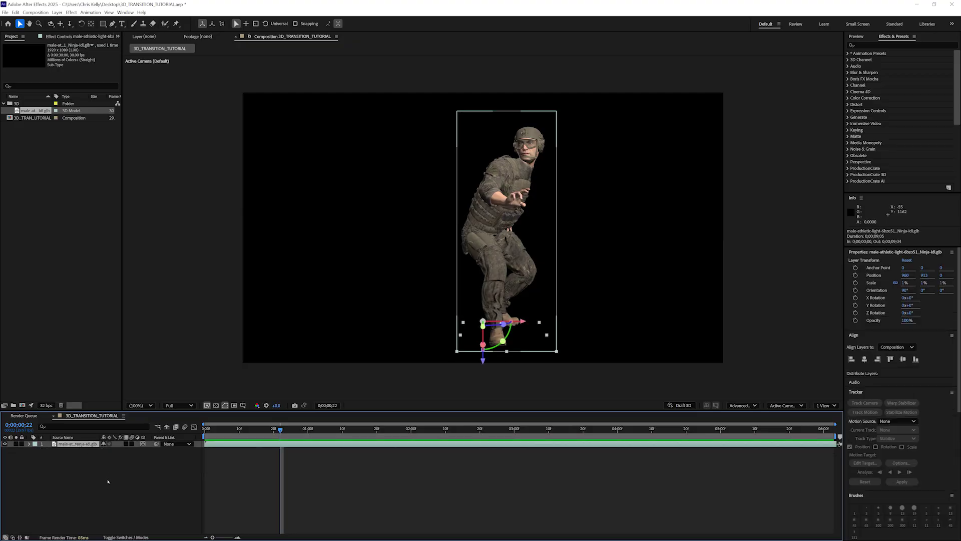
- Add the GLB character model to the 3D_TRANSITION_TUTORIAL composition in After Effects and set its animation to Ninja Idle
drag(111, 469, 141, 474)
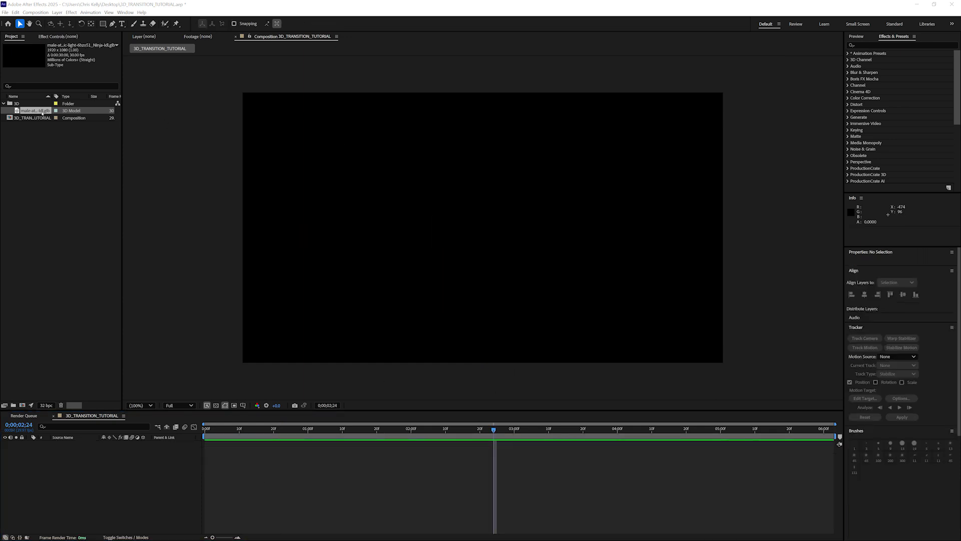
drag(42, 111, 435, 250)
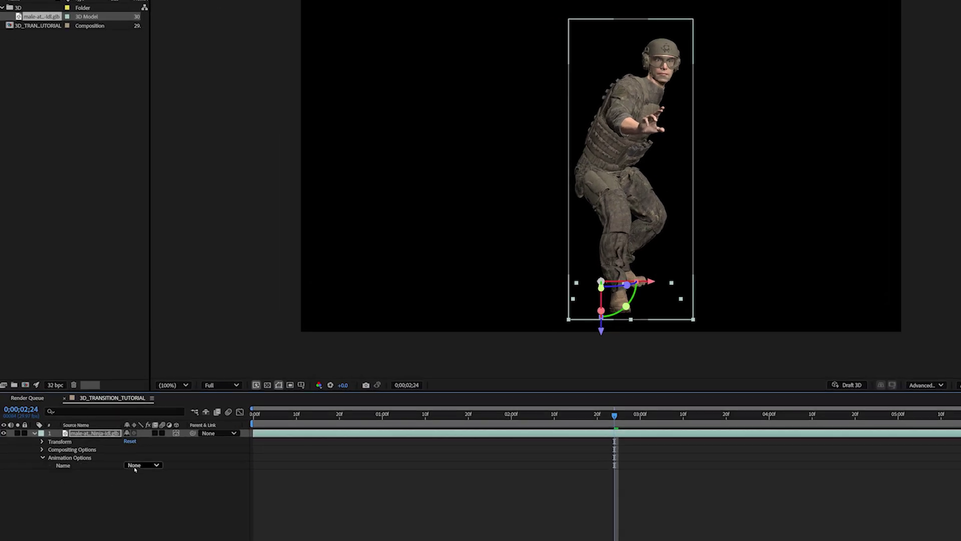
click(135, 467)
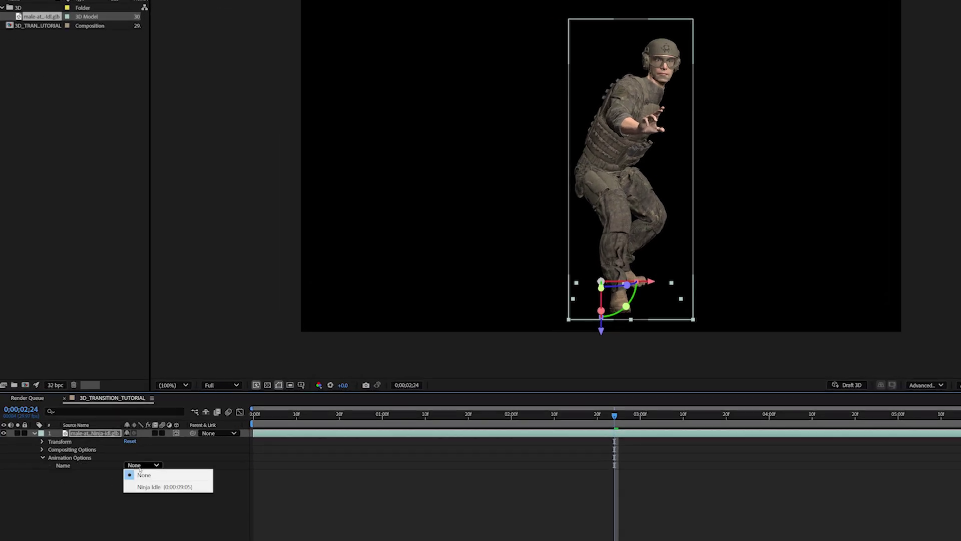
click(189, 486)
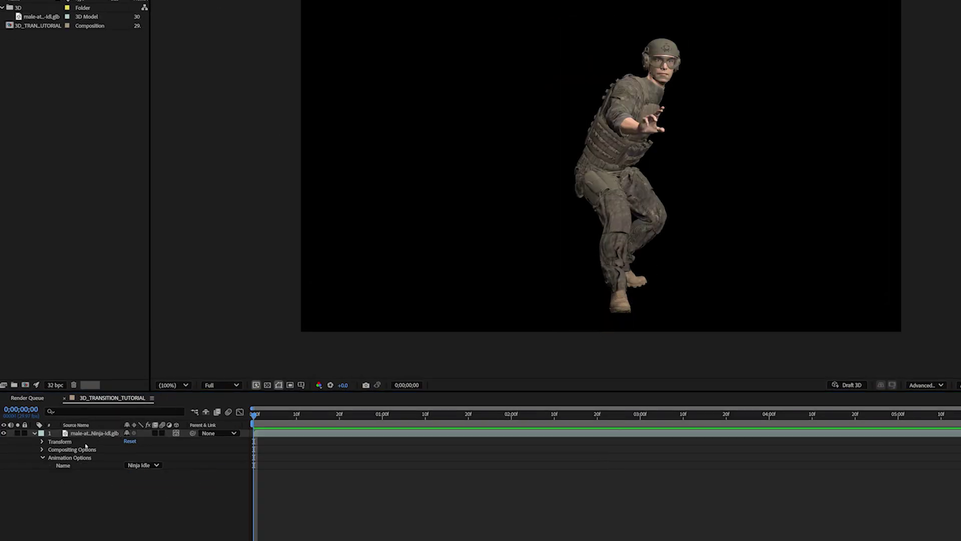
- Pre-compose the character model layer under the name 3D_CHARACTER
right_click(93, 433)
click(122, 377)
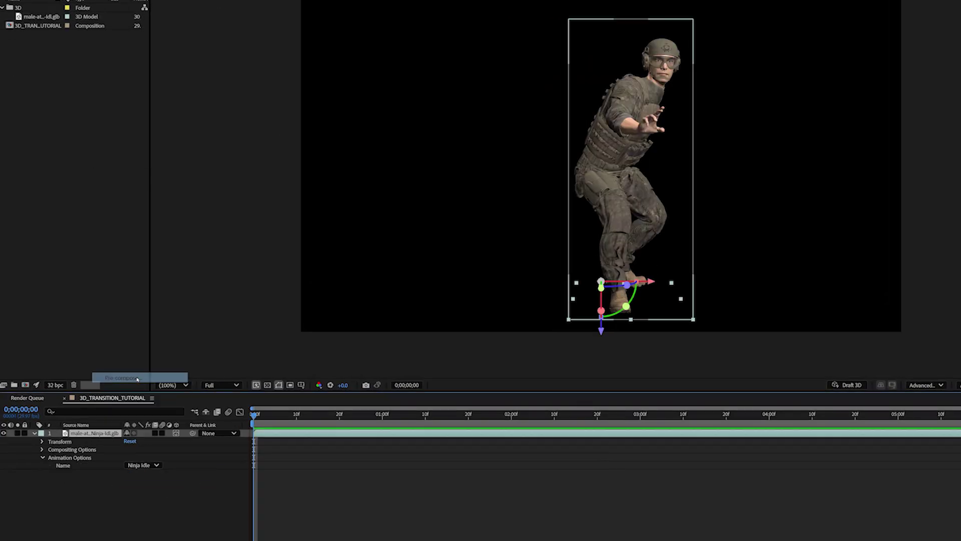
text(3D_)
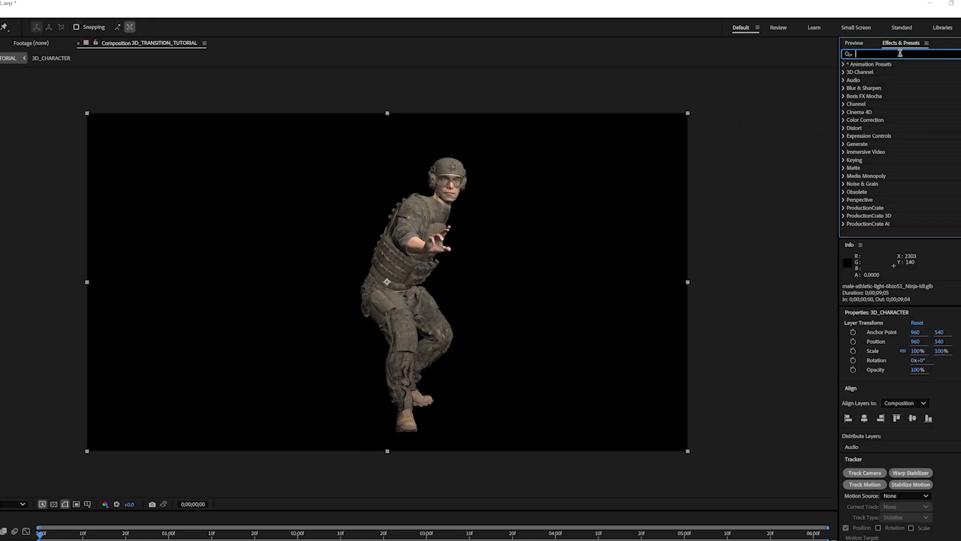
- Apply Depth Matte to 3D_CHARACTER with depth 2130, and duplicate the effect with Invert enabled and depth 2210
text(depth)
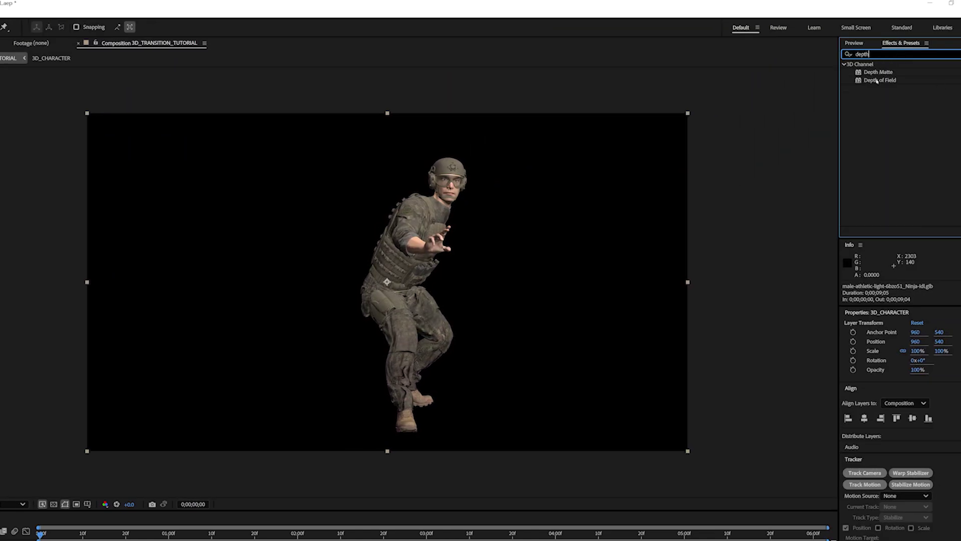
drag(877, 72, 89, 434)
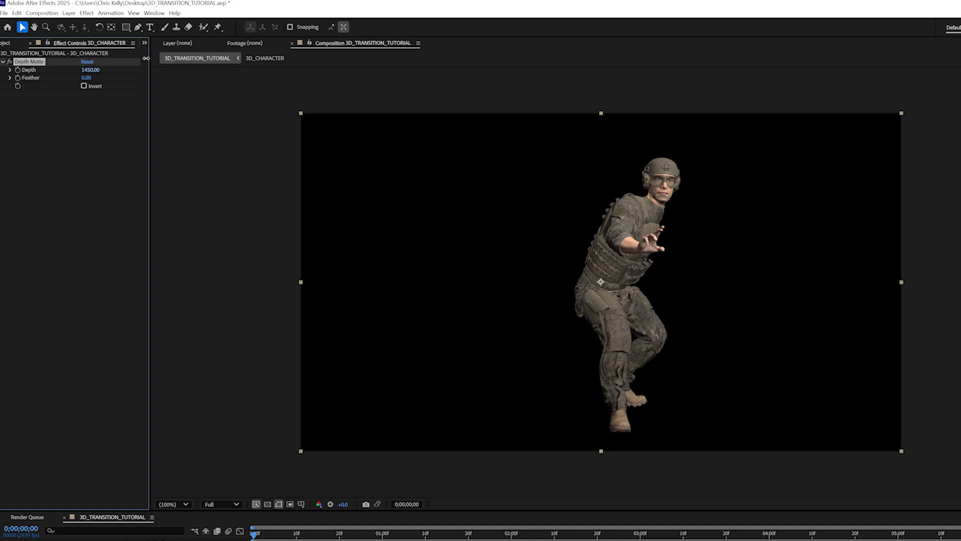
drag(145, 59, 208, 82)
key(ctrl+d)
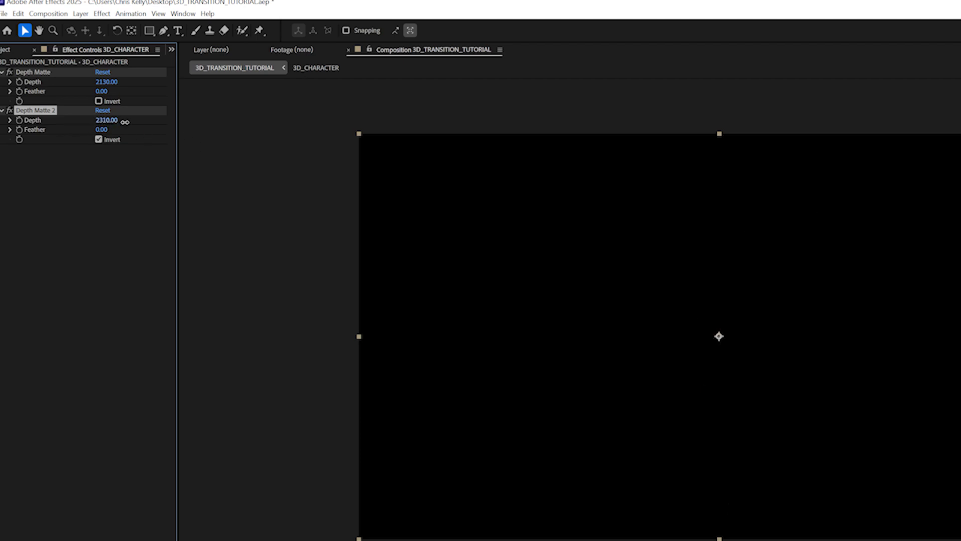
mouse_move(125, 122)
mouse_down()
mouse_move(135, 122)
mouse_move(128, 131)
mouse_up()
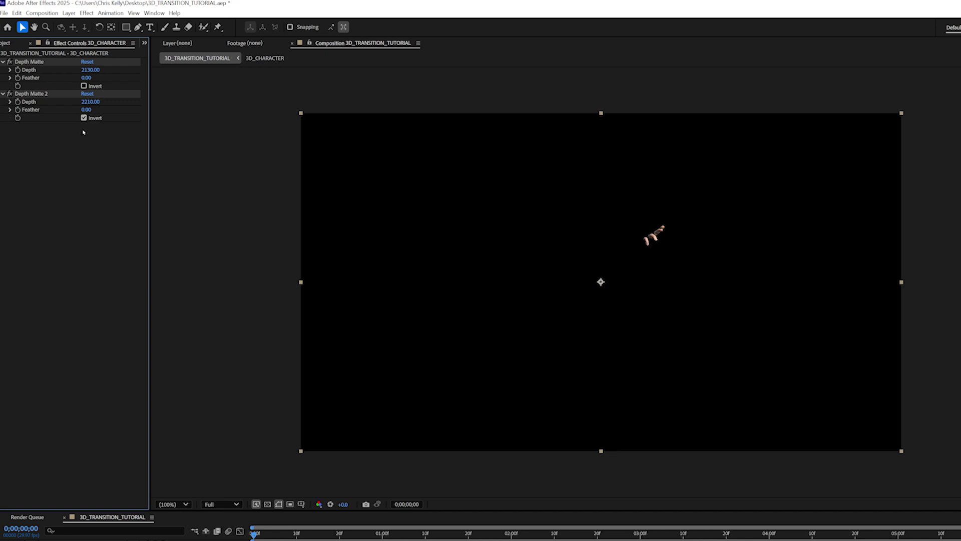
- Link Depth Matte 2's Depth to the first Depth Matte's Depth with an expression
alt+click(17, 103)
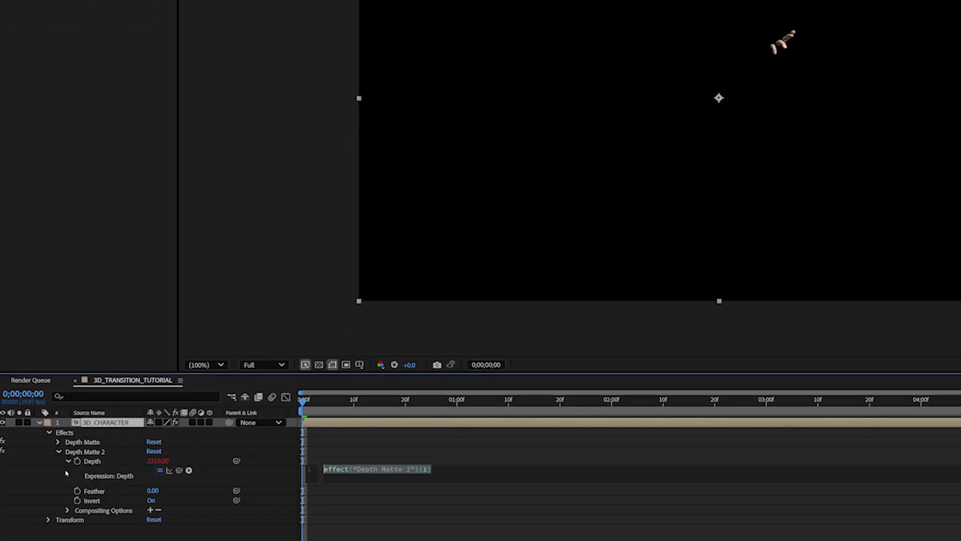
click(58, 441)
drag(179, 509, 150, 451)
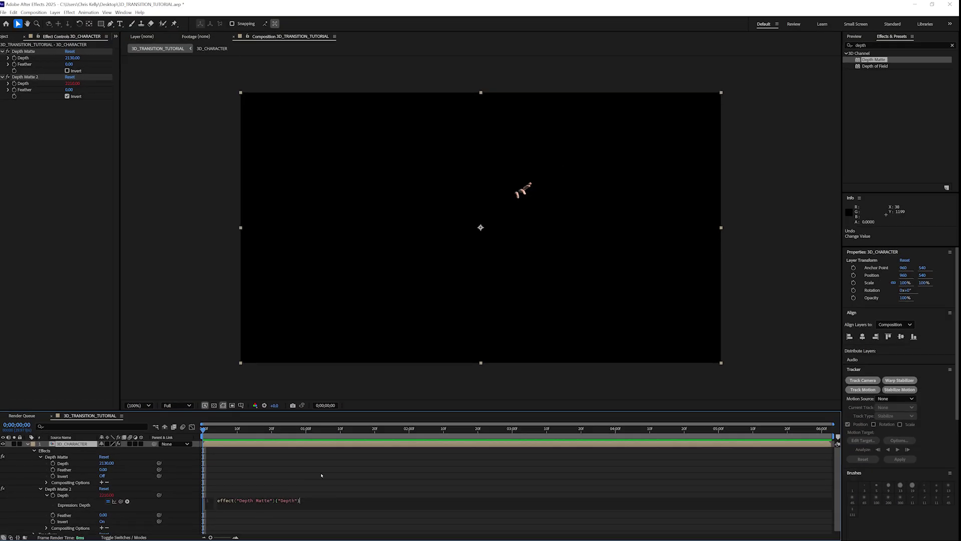
click(321, 475)
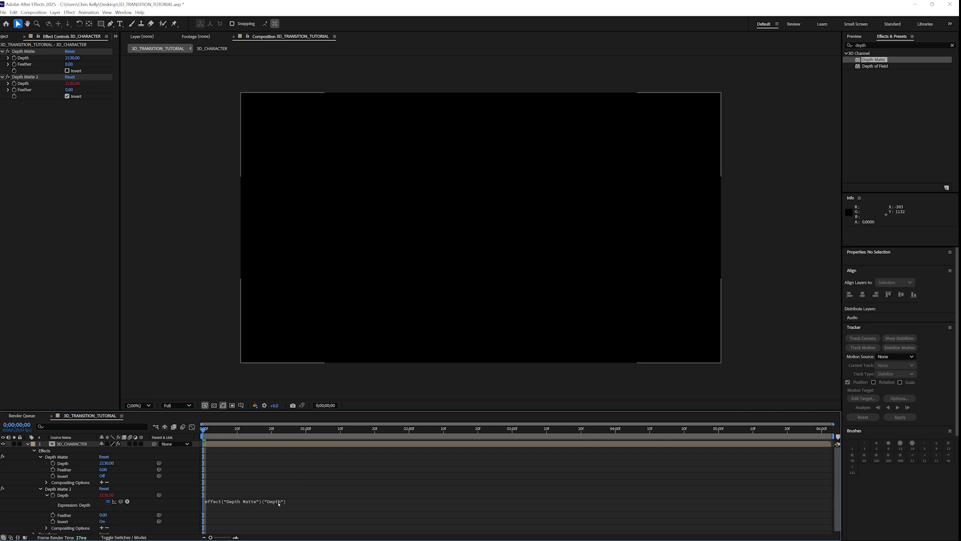
- Append +100 to Depth Matte 2's Depth expression so it stays offset from the first matte
click(281, 501)
click(339, 485)
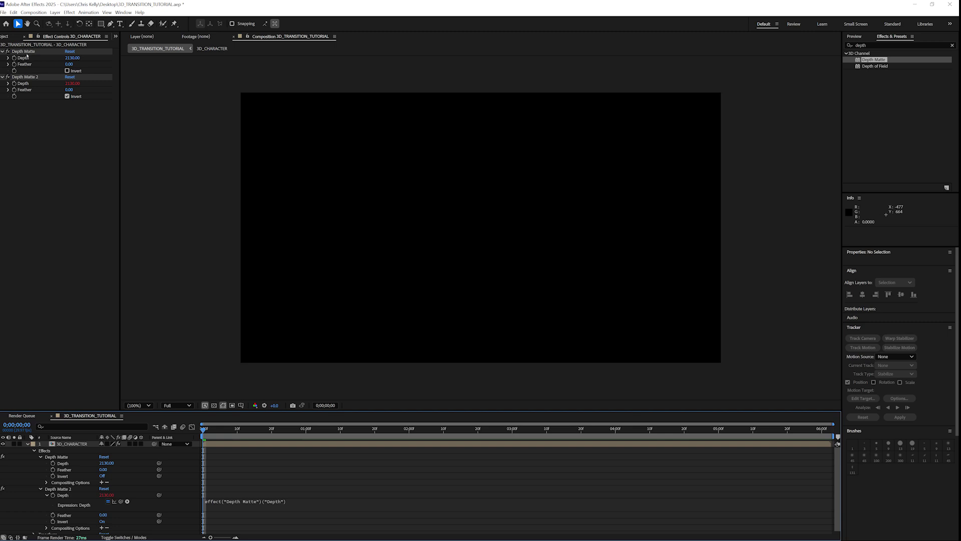
click(309, 503)
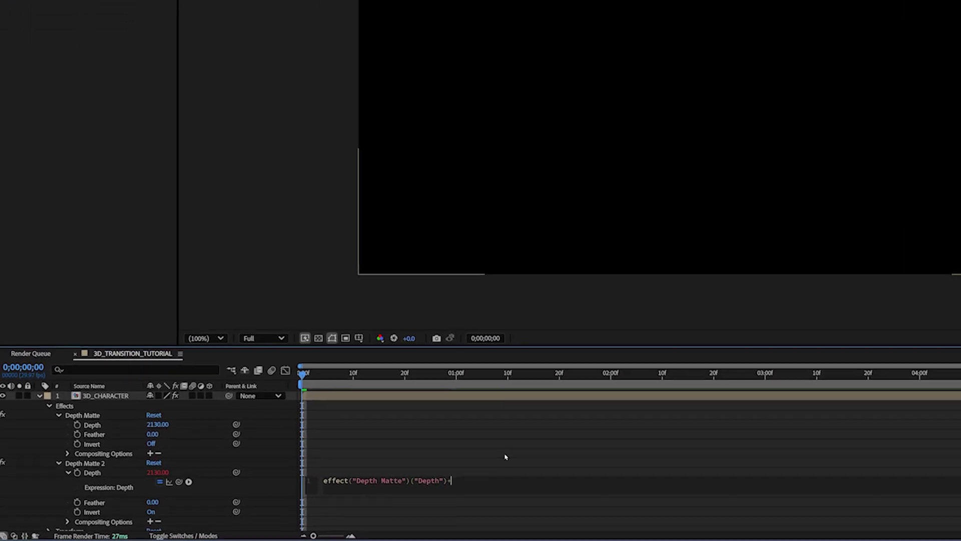
text(+100)
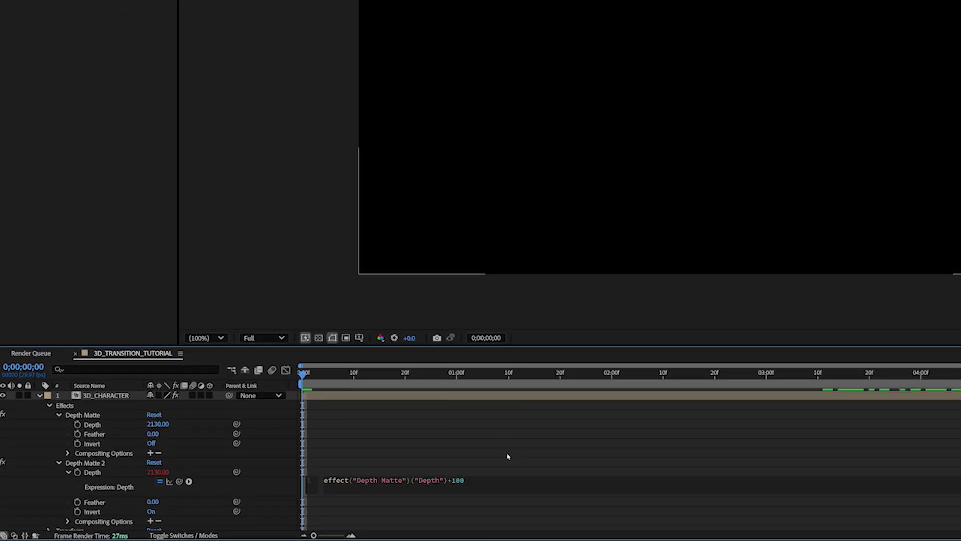
click(508, 457)
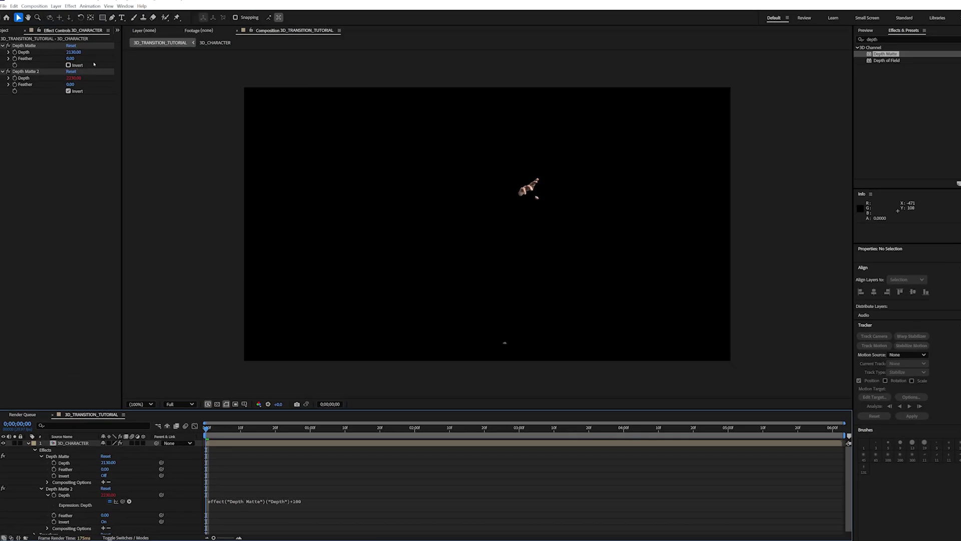
- Keyframe the first Depth Matte's Depth from 2060 at the start to 2810 at about four seconds
mouse_move(72, 58)
mouse_down()
mouse_move(102, 58)
mouse_move(74, 60)
mouse_up()
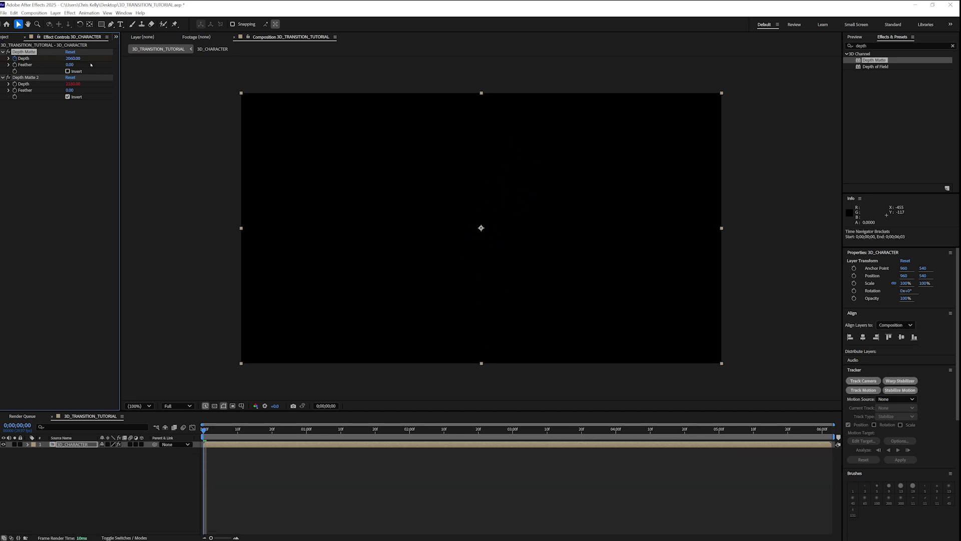
drag(343, 432, 328, 432)
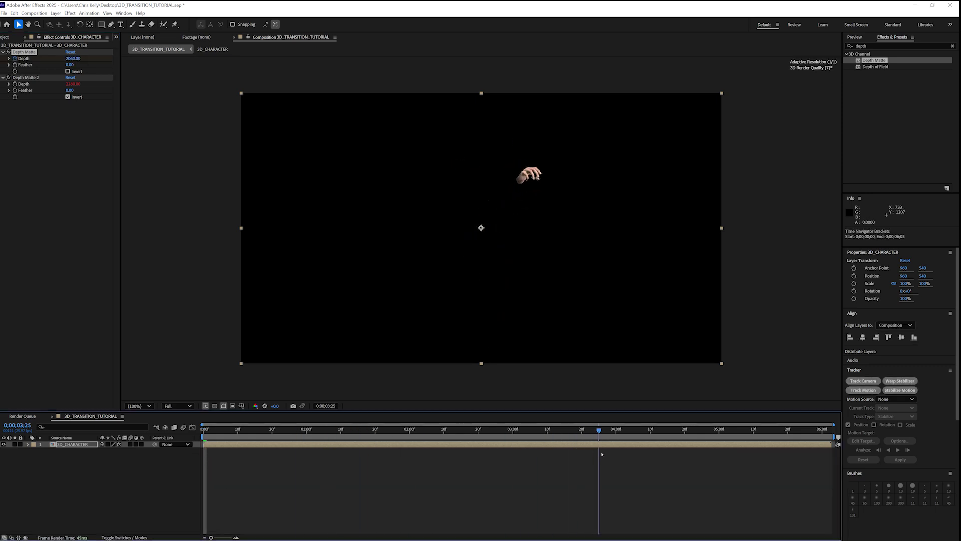
drag(602, 454, 614, 453)
drag(78, 59, 106, 57)
drag(520, 430, 152, 421)
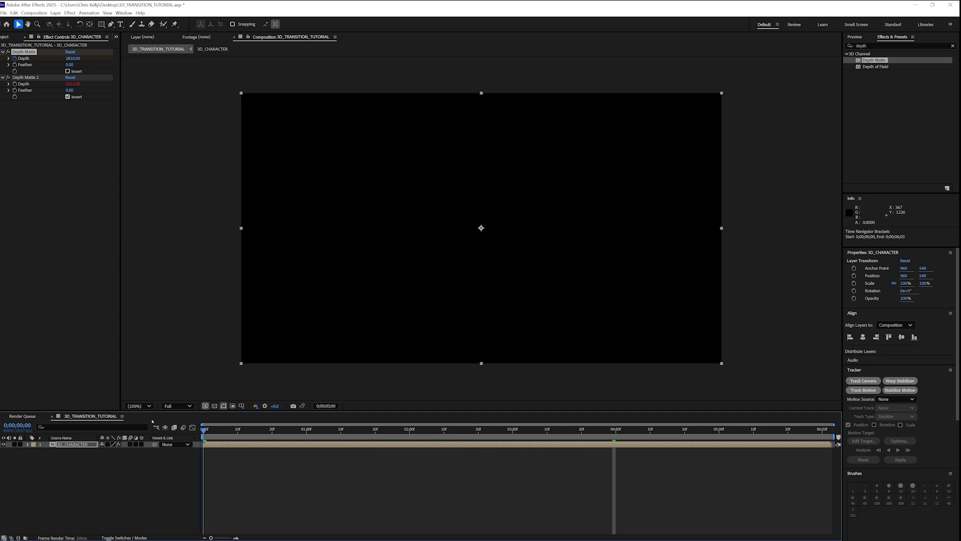
click(119, 496)
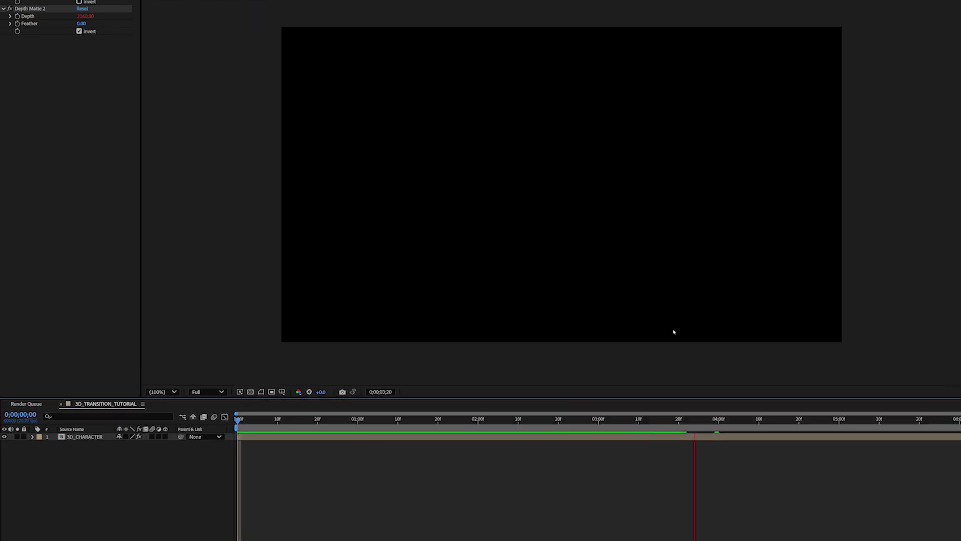
- Duplicate the 3D_CHARACTER layer and rename the upper copy transition
click(73, 444)
key(ctrl+d)
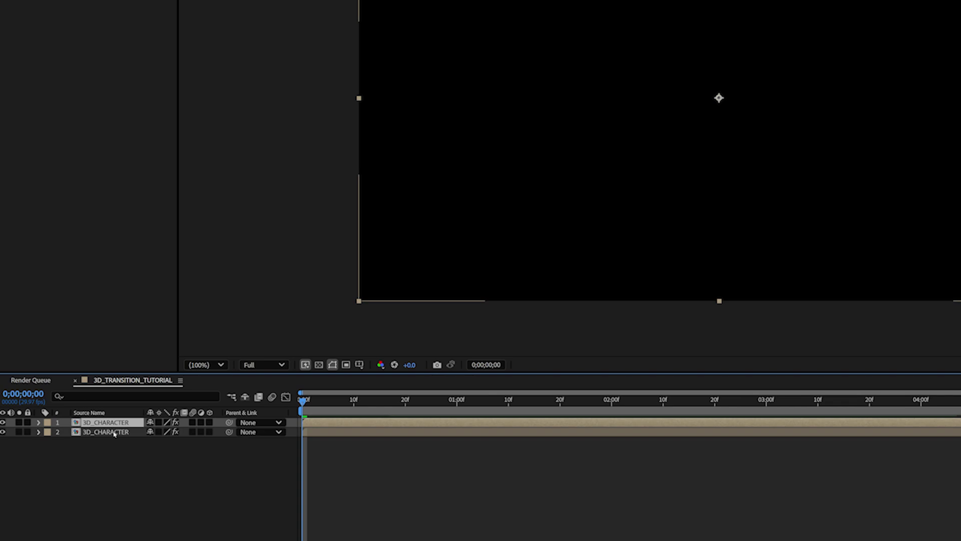
key(Return)
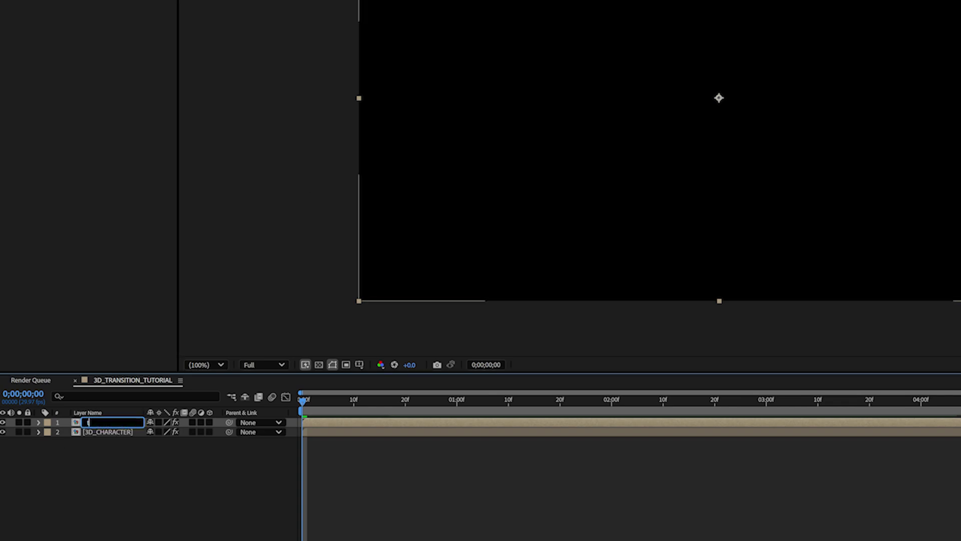
text(transition)
key(Return)
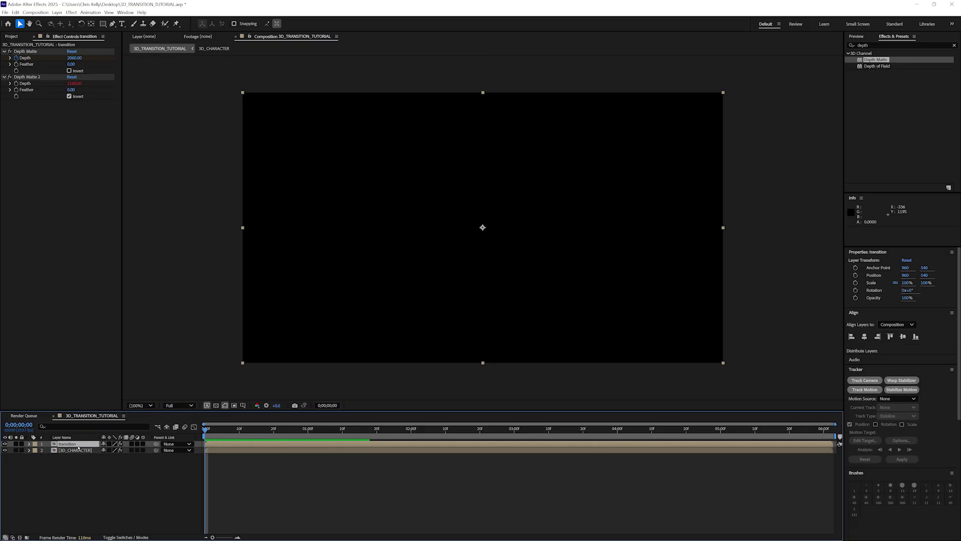
- Delete Depth Matte 2 from the lower 3D_CHARACTER layer, invert its remaining Depth Matte, and preview the reveal
click(76, 449)
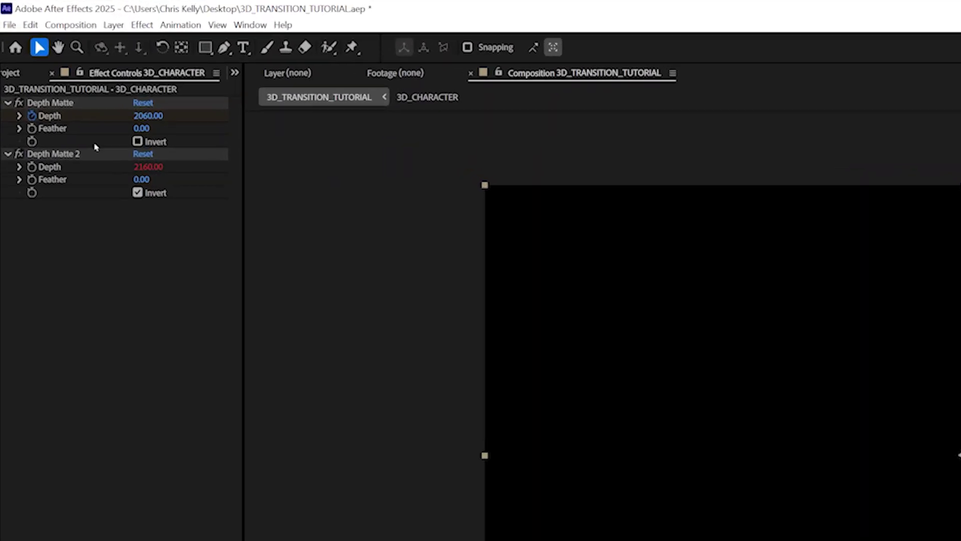
click(68, 155)
key(Return)
key(Delete)
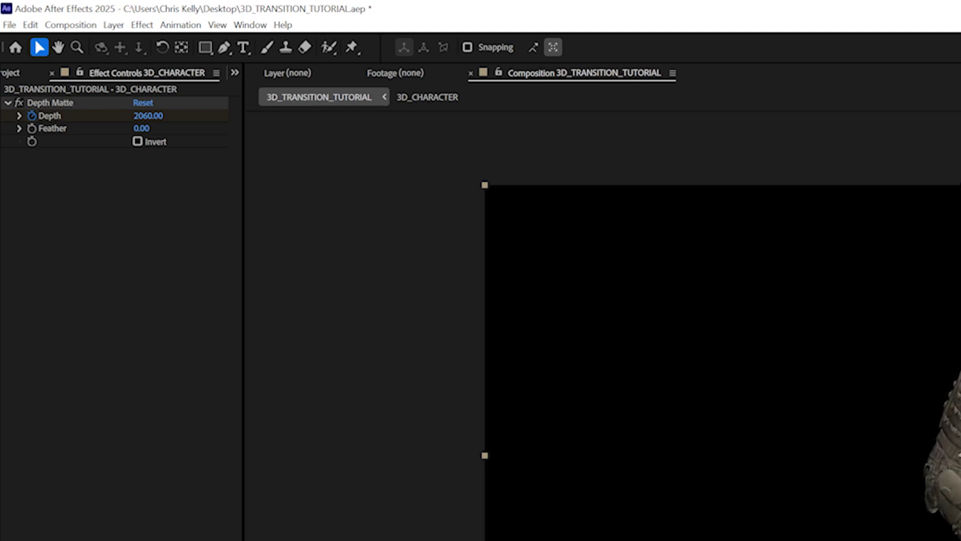
click(137, 142)
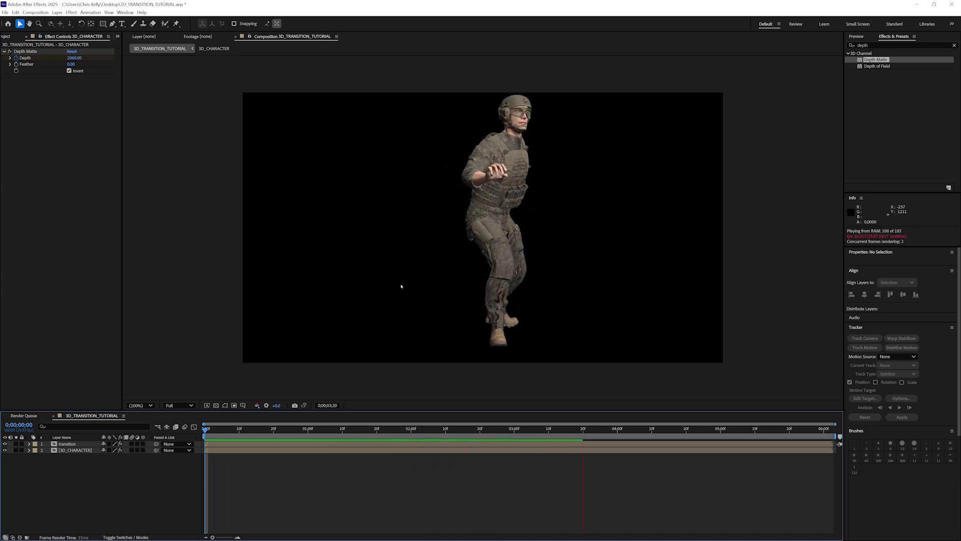
key(space)
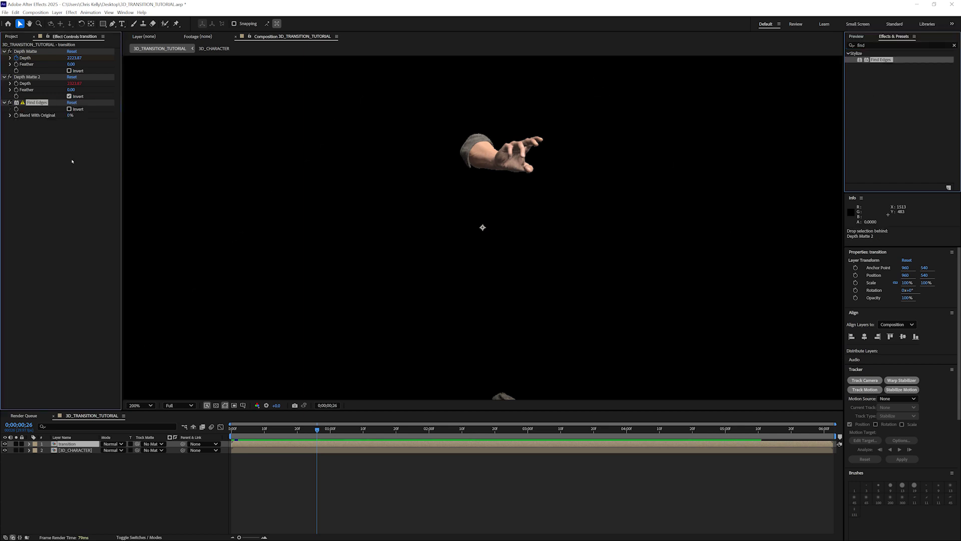
- Find the Invert effect and apply it to the transition layer after Find Edges
key(ctrl+f)
text(inv)
drag(876, 79, 556, 185)
- Find the Tritone effect and apply it to the transition layer below Invert
key(ctrl+f)
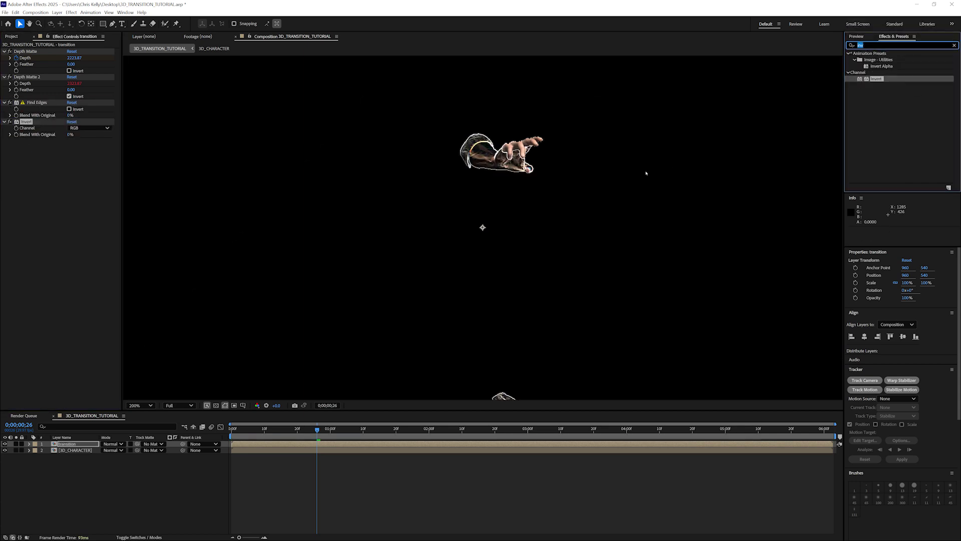
text(trit)
drag(878, 59, 71, 150)
- Set the Tritone midtones colour on the transition layer to bright turquoise 00F2D8
click(70, 153)
drag(484, 97, 753, 122)
click(748, 183)
click(740, 139)
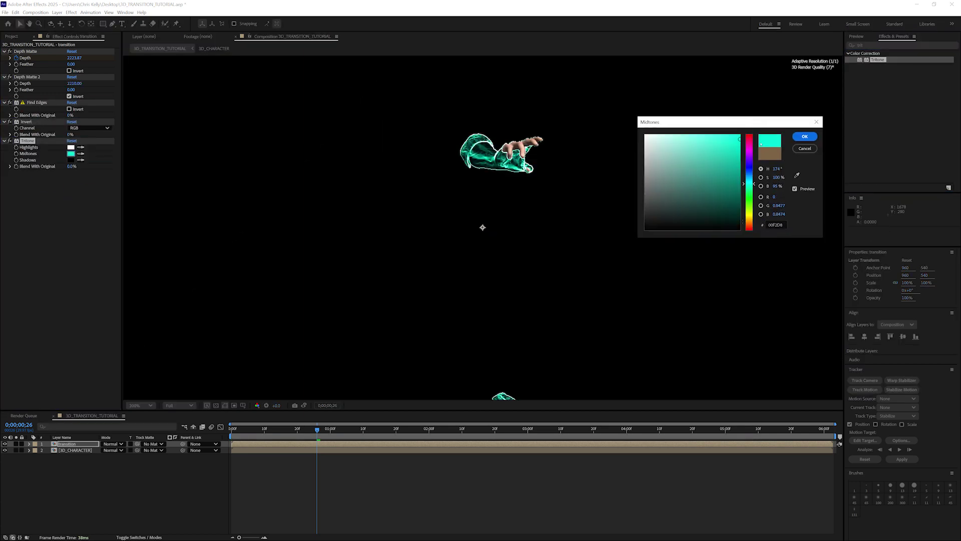
key(Return)
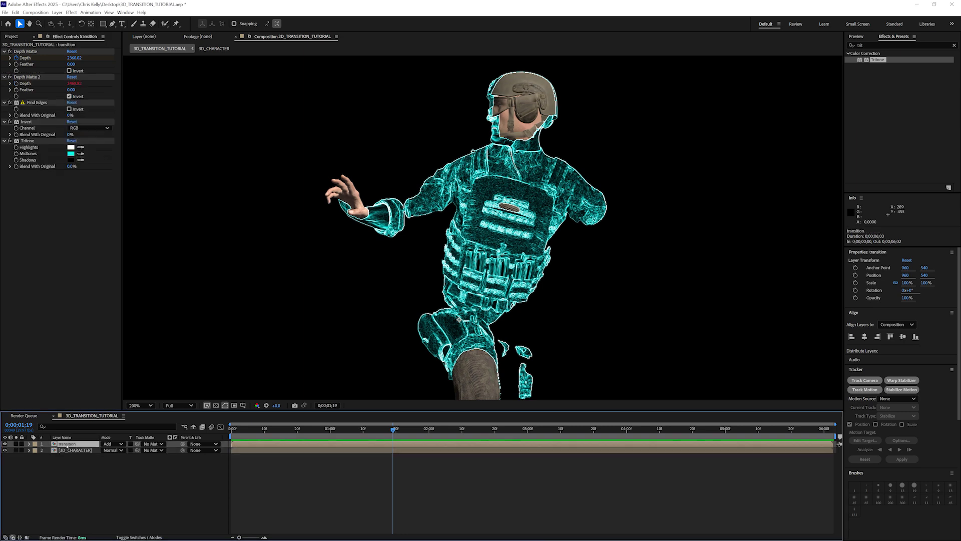
- Duplicate the transition layer and delete Find Edges, Invert and Tritone from the upper copy
key(ctrl+d)
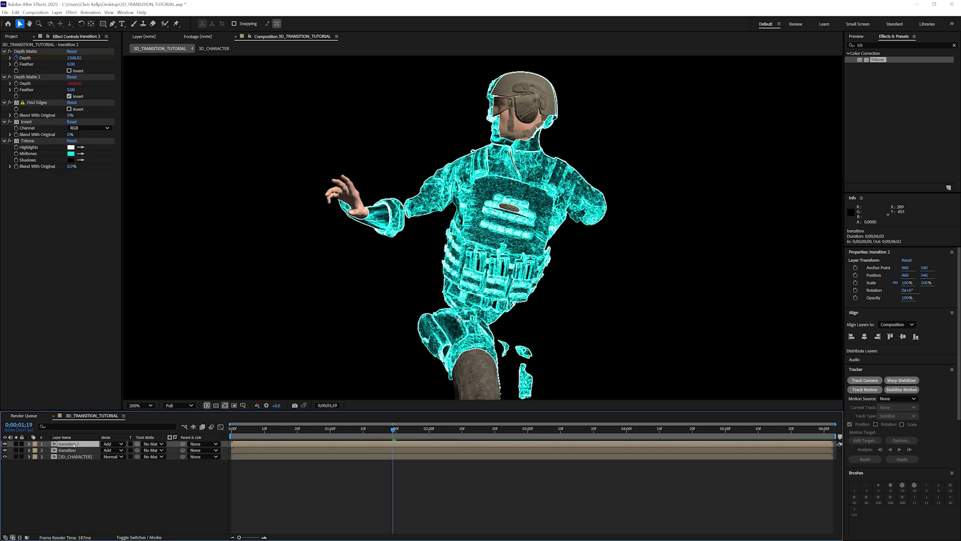
key(u)
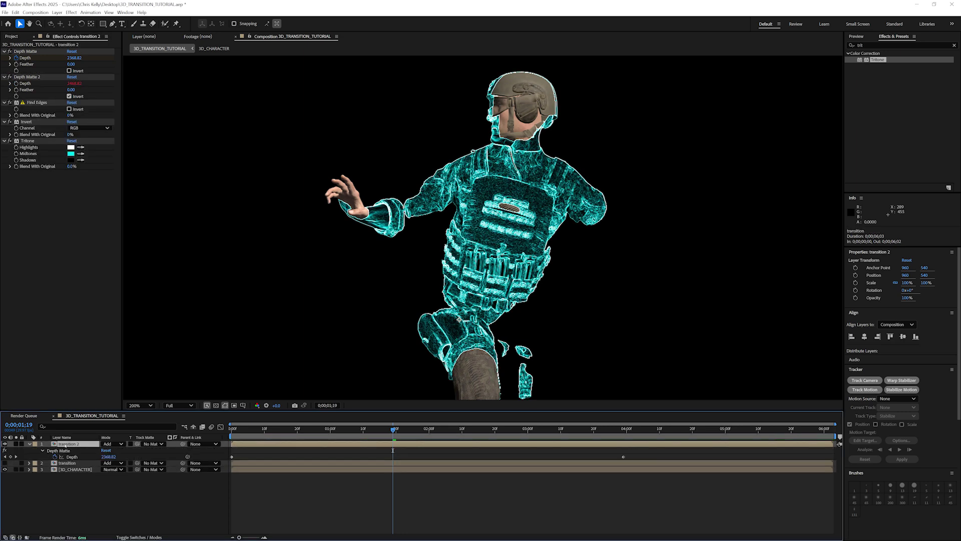
click(48, 103)
key(Delete)
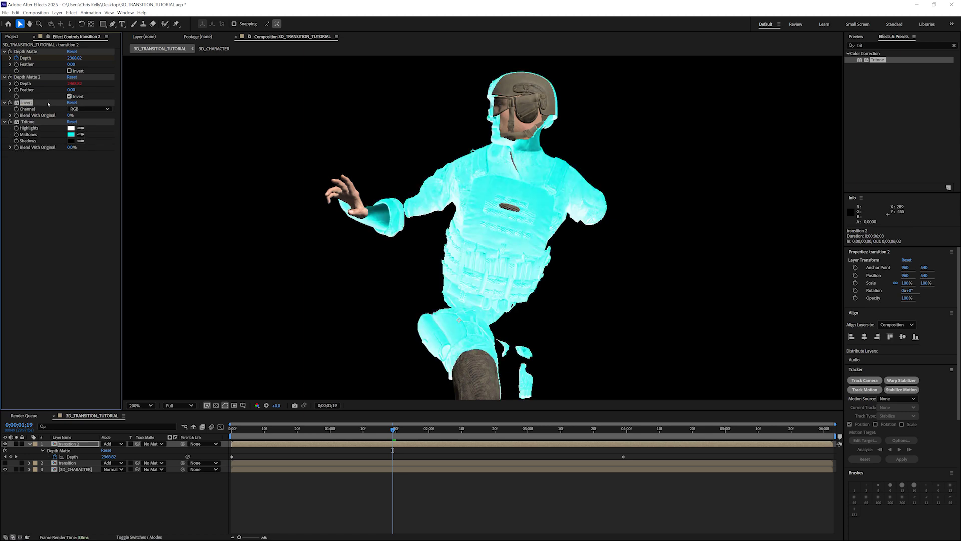
key(Delete)
key(Delete)
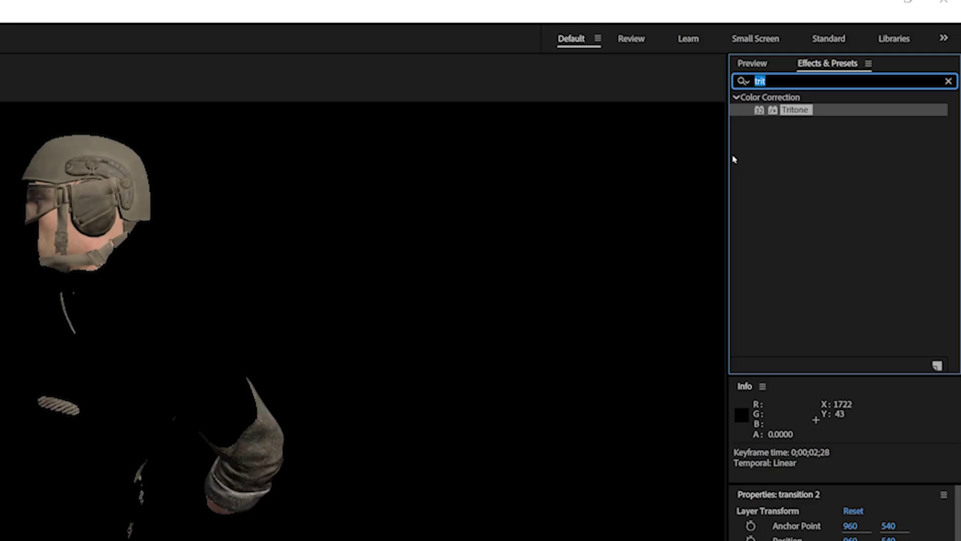
- Find Crates Hologram, apply it to transition 2 after Depth Matte 2, and expand its Projection Rays settings
text(holog)
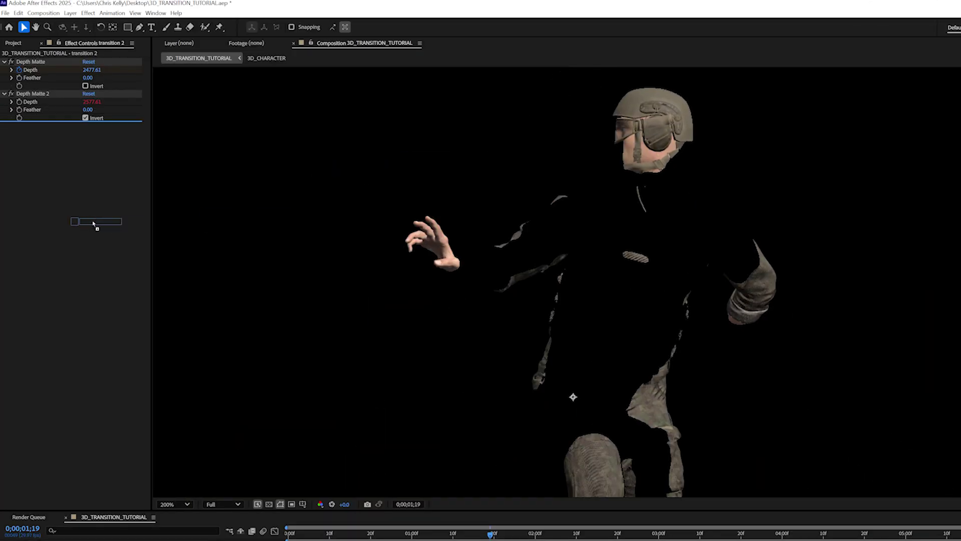
drag(86, 220, 121, 287)
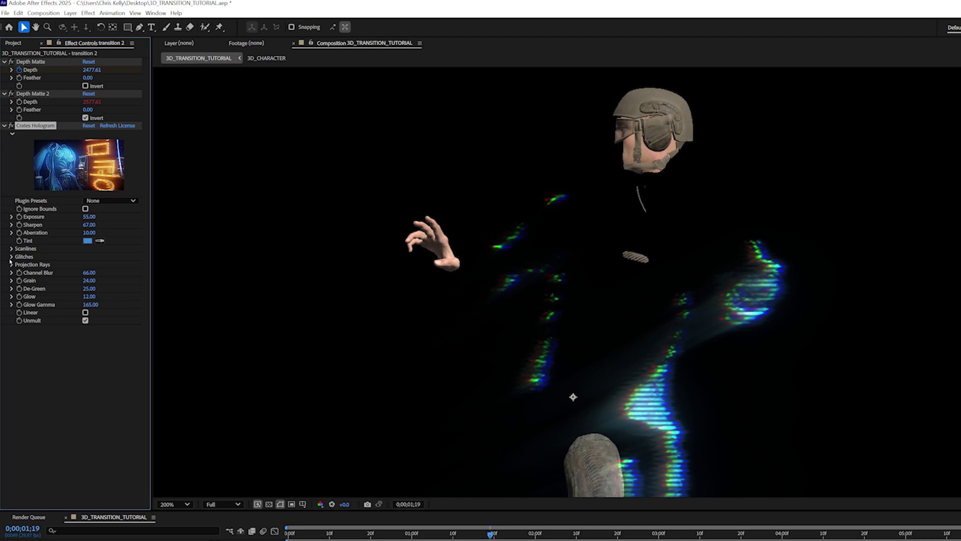
click(11, 264)
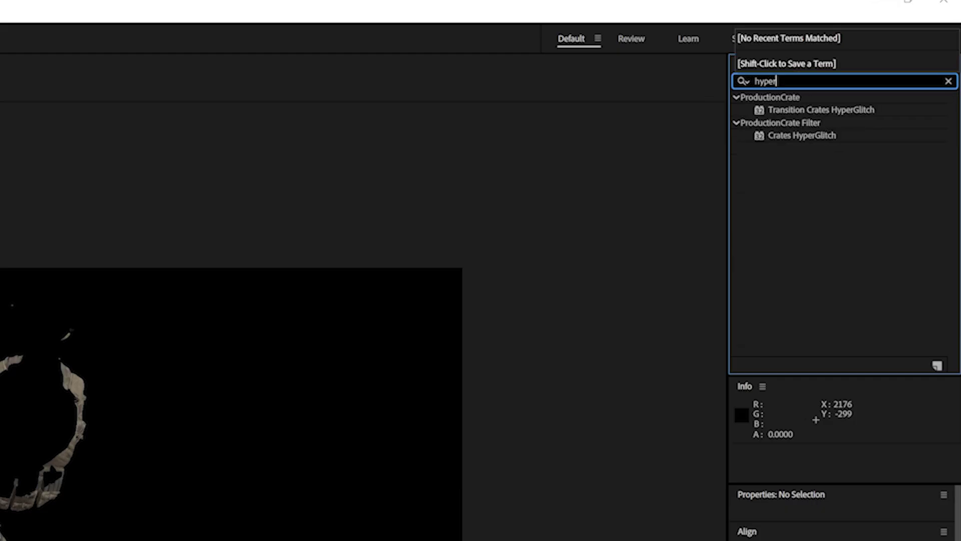
- Apply Crates HyperGlitch to the transition 3 layer and set its Tint effect's Map White To colour to FF7C7C
click(808, 134)
double_click(794, 136)
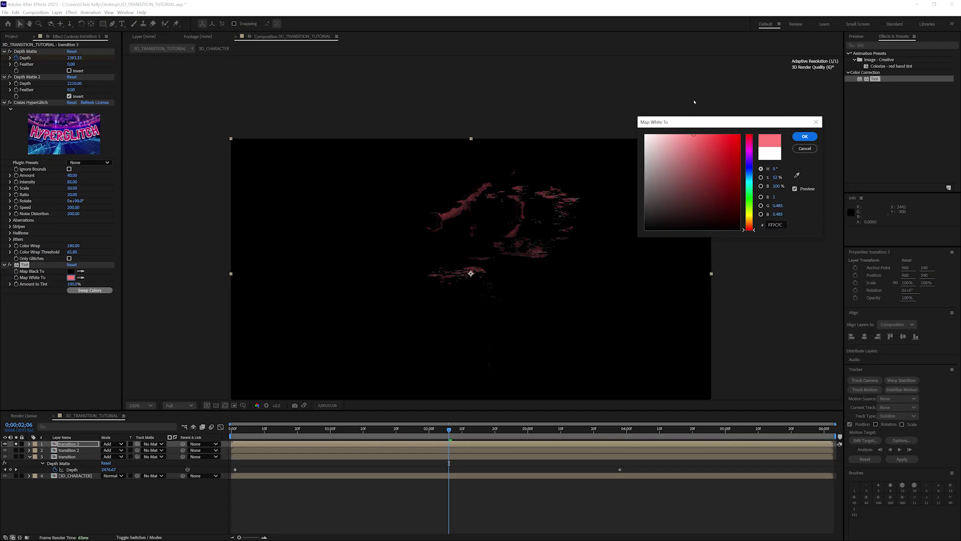
key(Return)
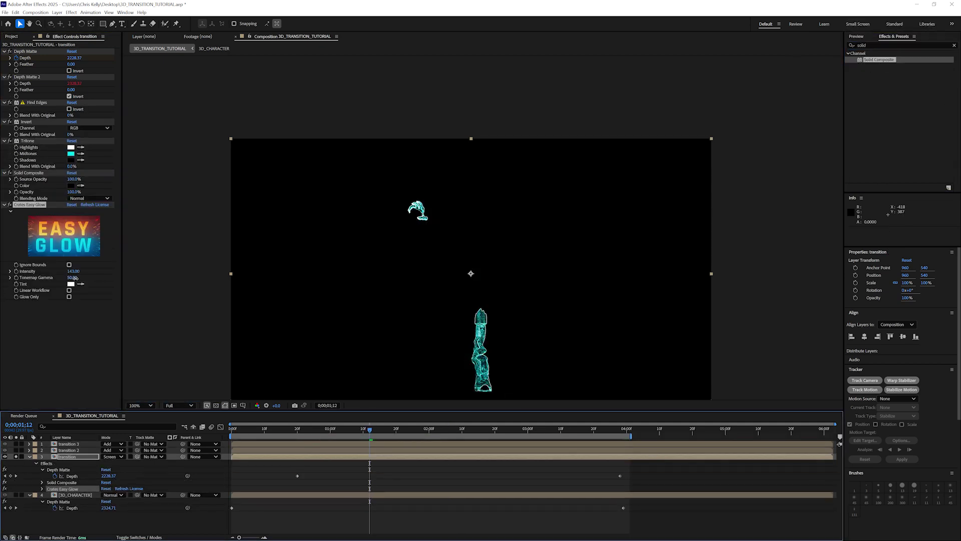
- Set Easy Glow's Tonemap Gamma to 126 and add Turbulent Displace between Tritone and Solid Composite with Amount 255 and Size 11
drag(75, 279, 103, 277)
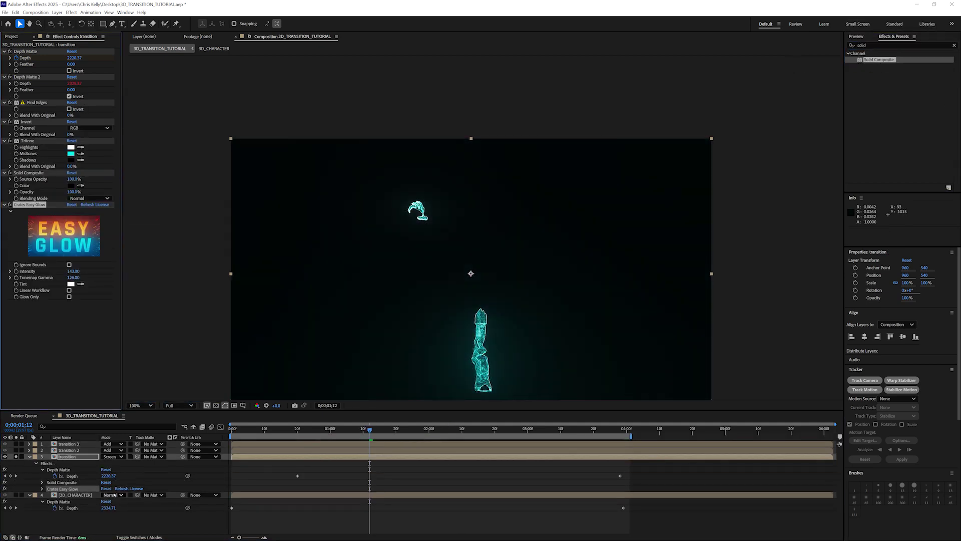
click(876, 45)
text(turb)
drag(881, 60, 59, 192)
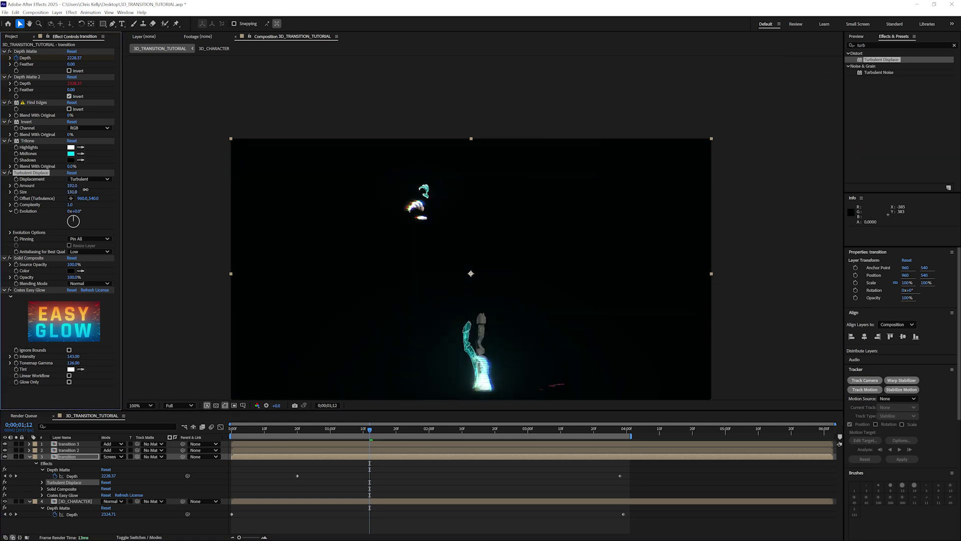
drag(71, 191, 43, 197)
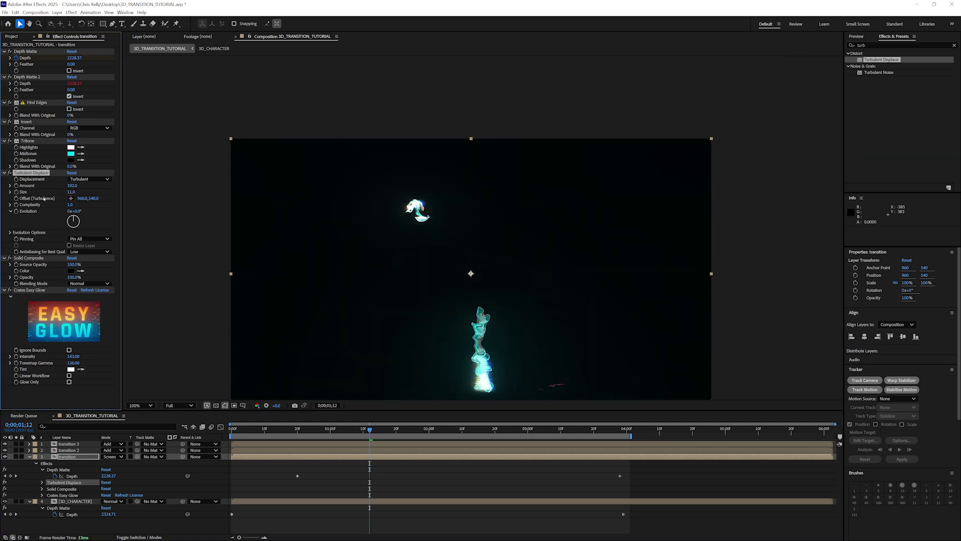
- Collapse the transition layer's properties and preview the character reveal from the first frame
click(231, 428)
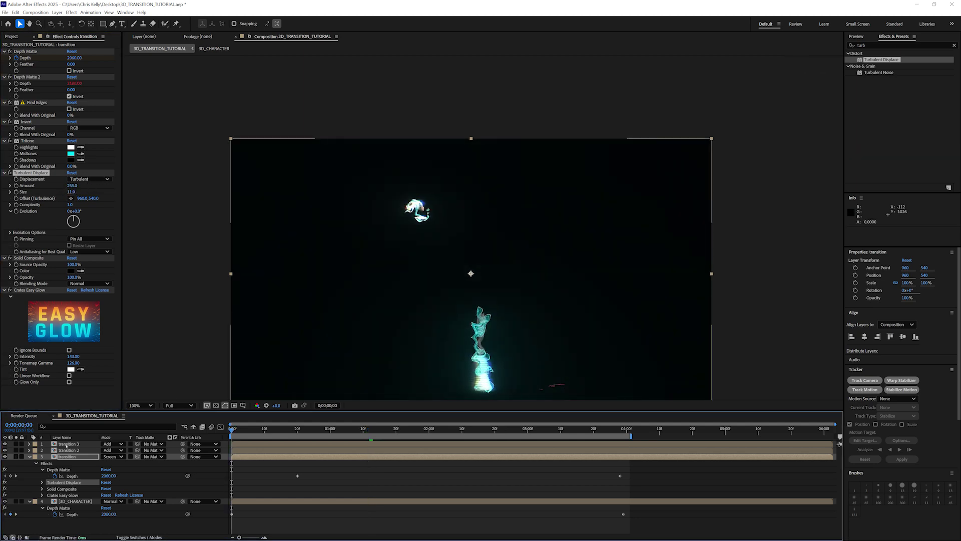
click(30, 456)
click(68, 503)
key(space)
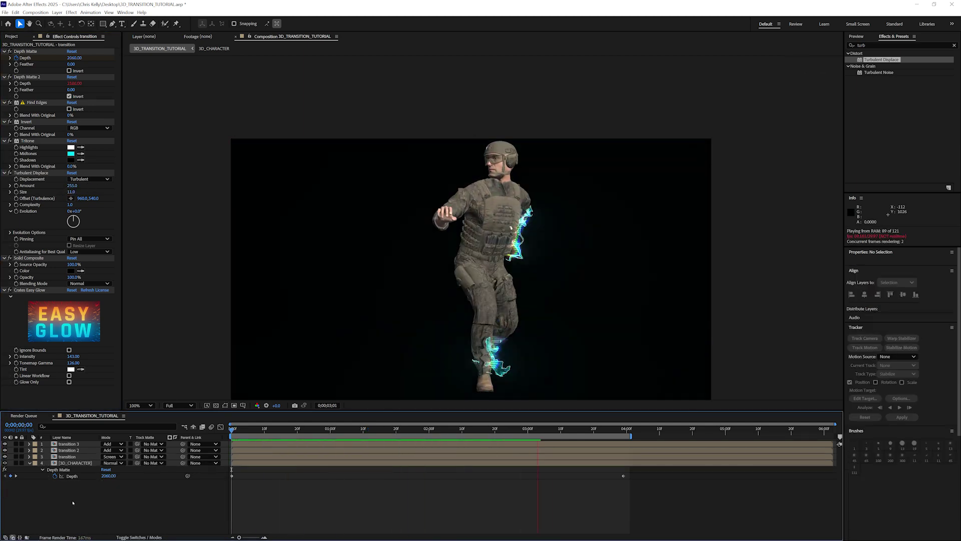
key(space)
- Move the transition layer below 3D_CHARACTER in the layer stack and preview the reveal again
drag(68, 456, 71, 478)
key(space)
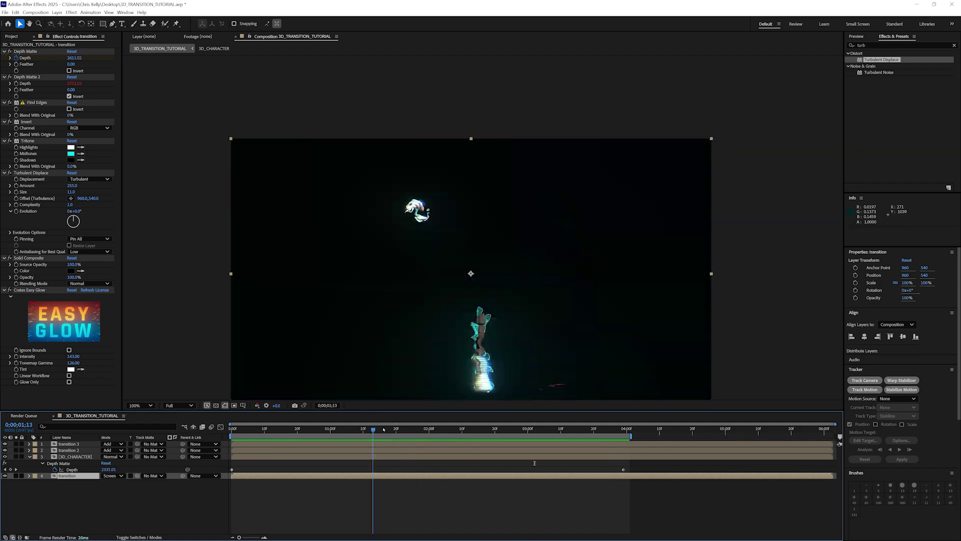
click(269, 453)
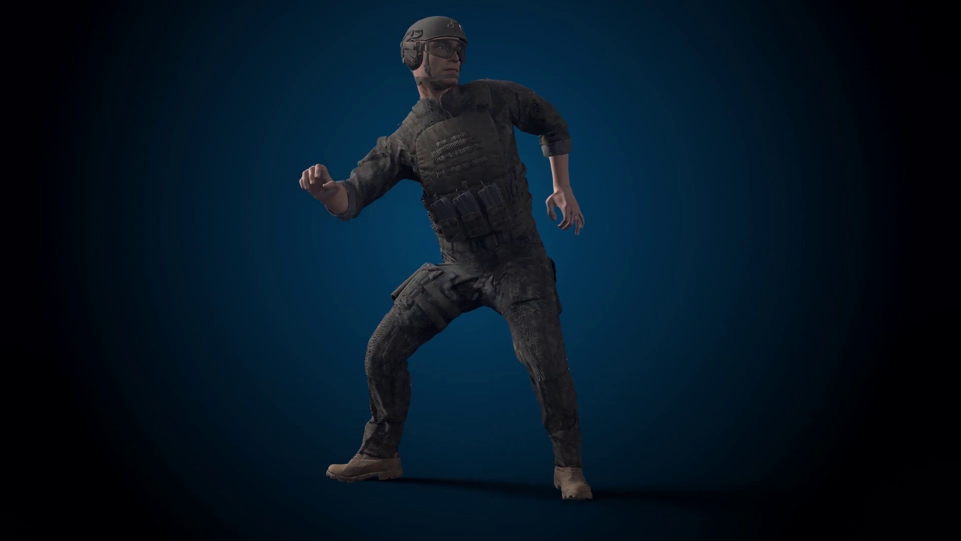
- Add the text 3D TEXT in the 3D_TEXT composition and centre it horizontally and vertically around a centred anchor point
text(TEXT)
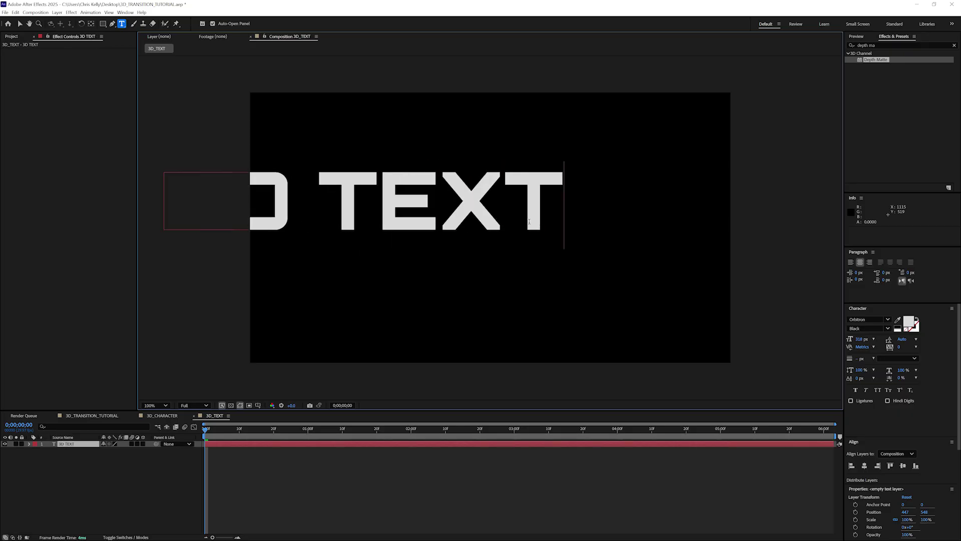
click(84, 495)
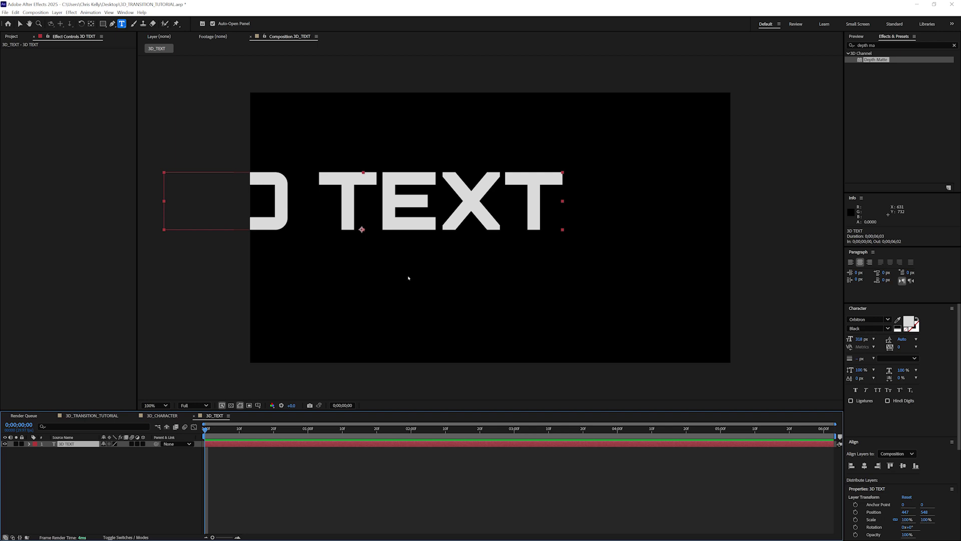
key(ctrl+alt+Home)
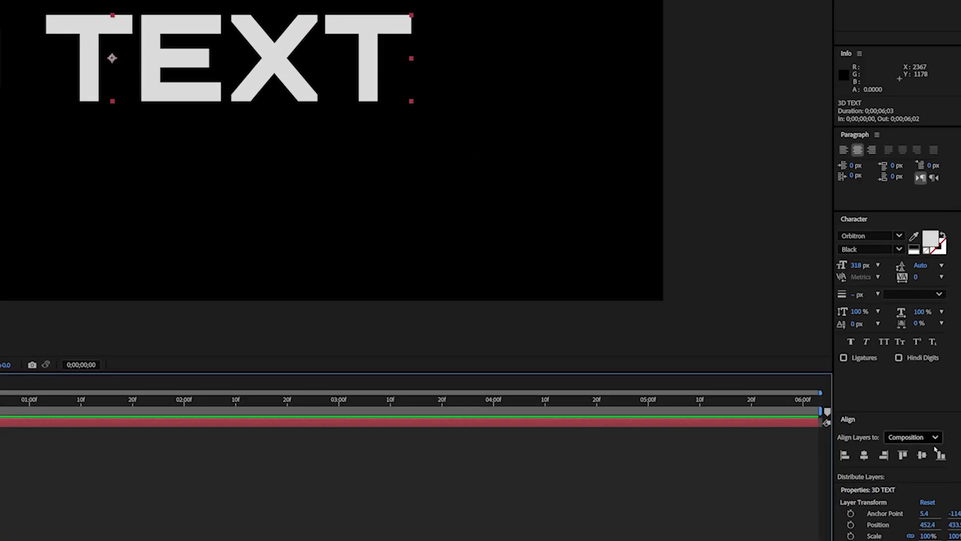
click(864, 455)
click(922, 455)
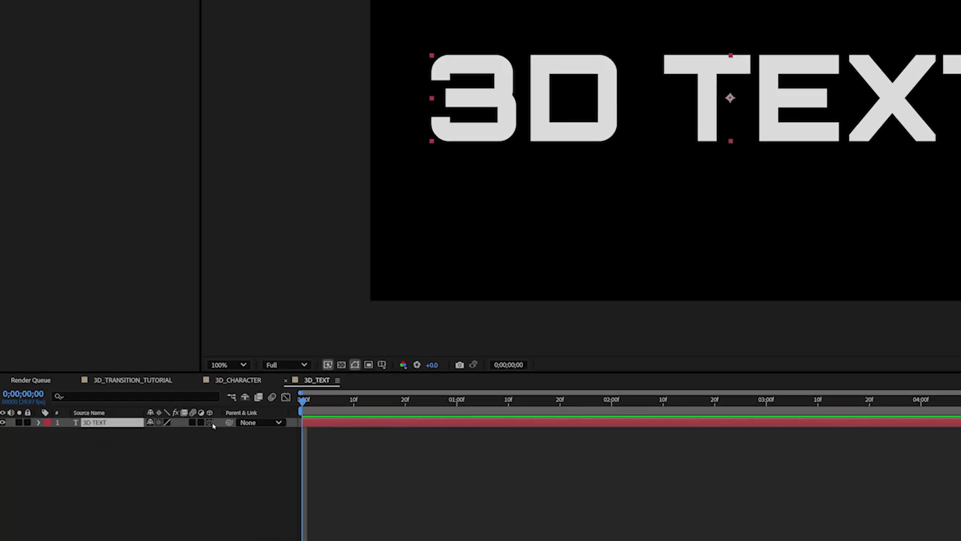
- Make the 3D TEXT layer three-dimensional and set its extrusion depth to 970
click(210, 422)
click(209, 422)
click(38, 422)
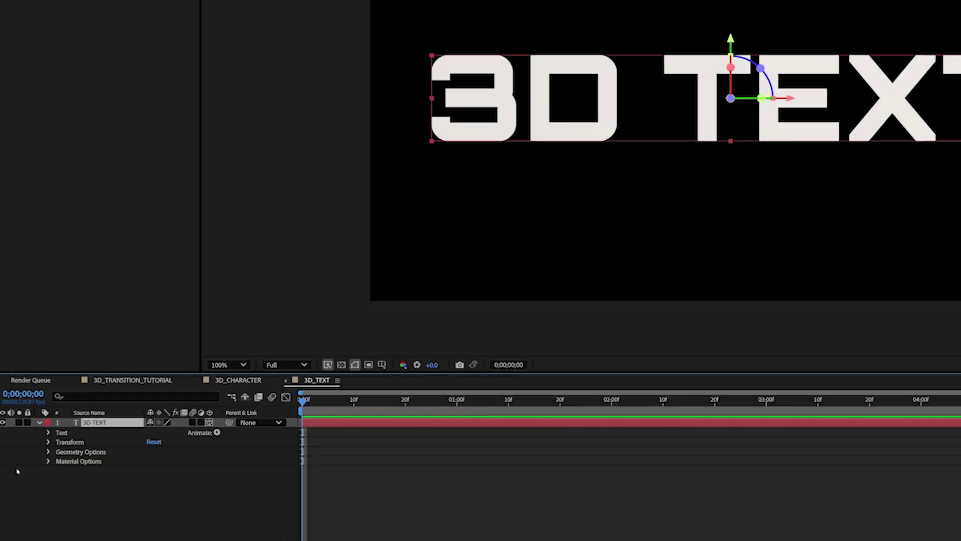
click(48, 452)
drag(153, 489, 516, 463)
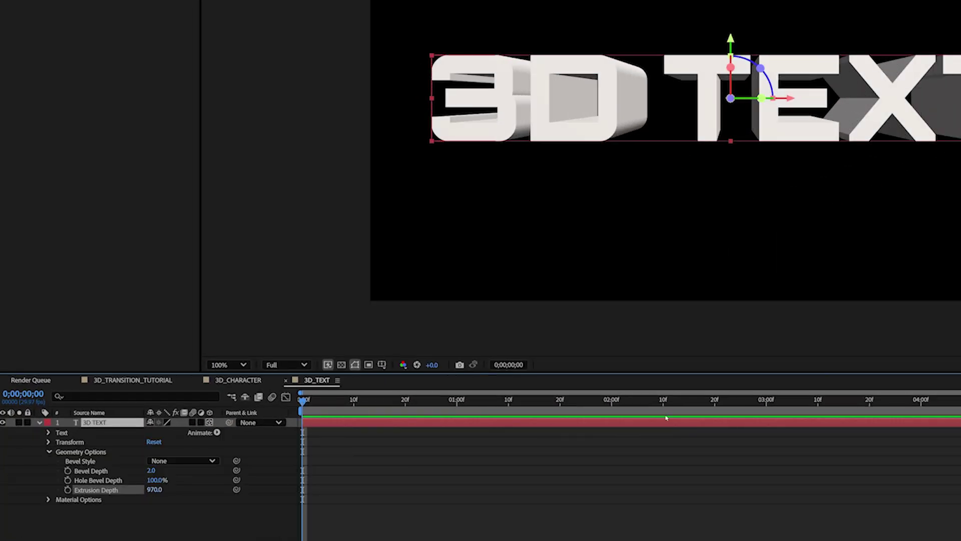
- Give the extruded text a Convex bevel and increase its bevel depth
scroll(699, 10, up, 2)
click(212, 457)
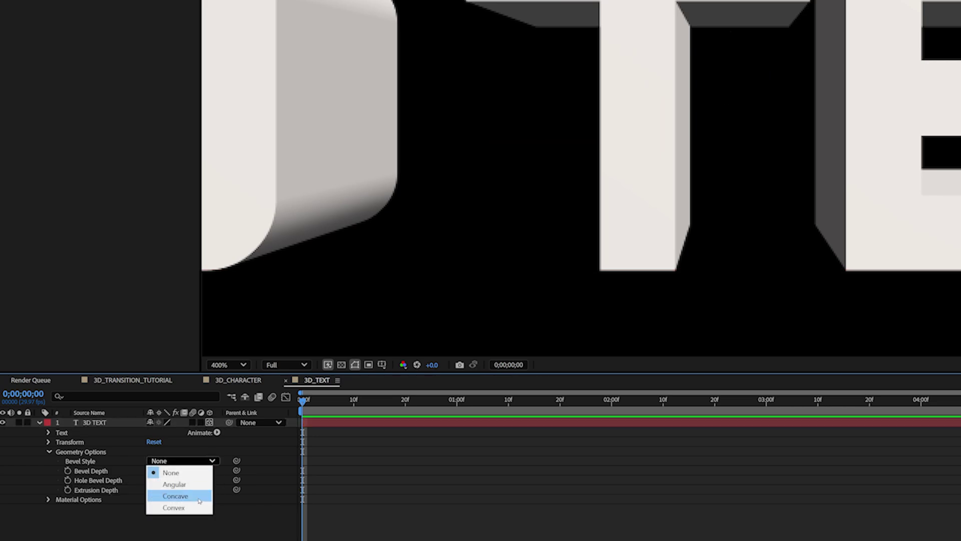
click(165, 493)
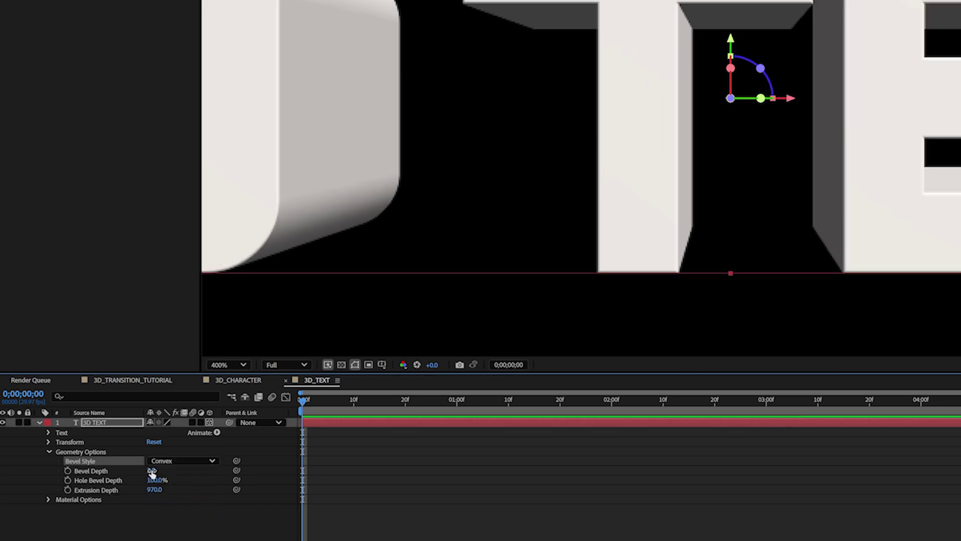
drag(151, 472, 128, 472)
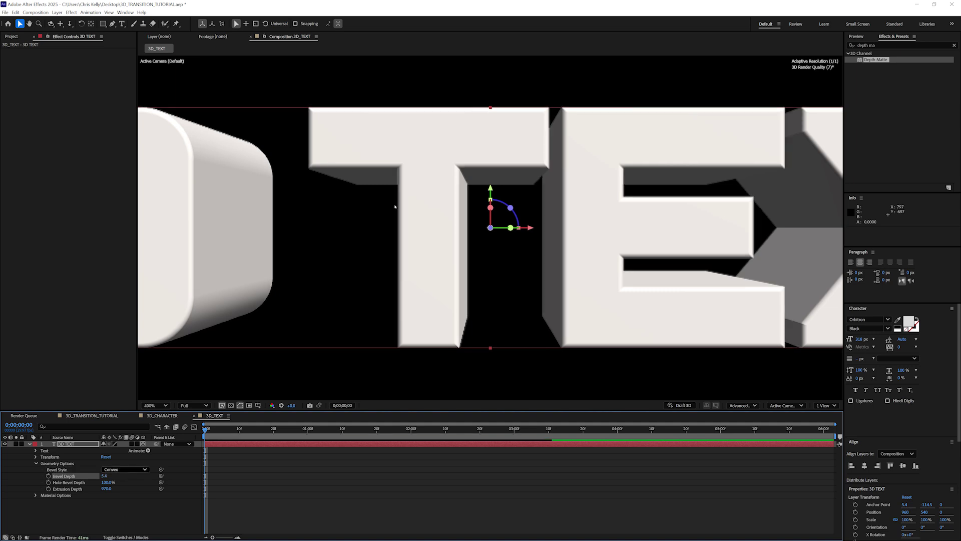
key(comma)
key(comma)
key(comma)
click(123, 522)
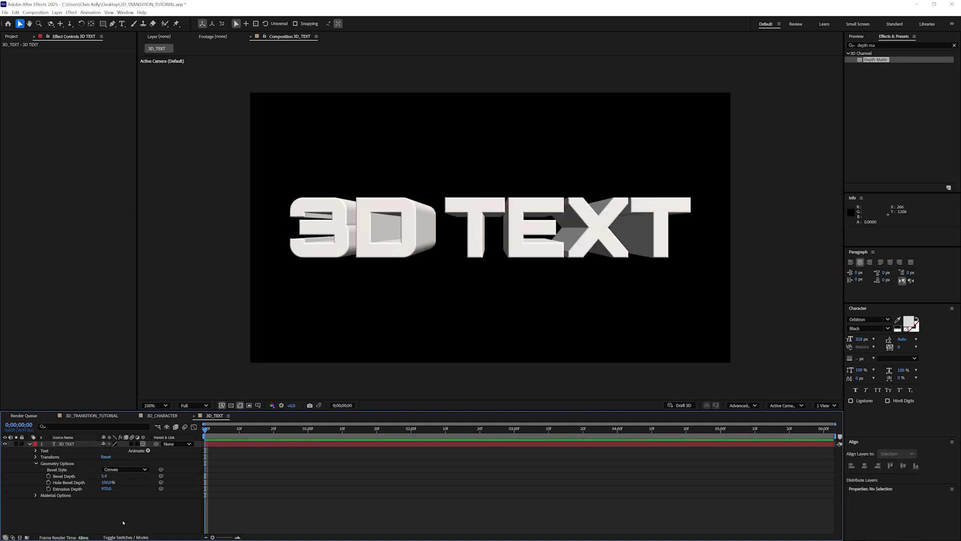
- Try rotating the 3D TEXT layer around its Y axis, and undo the rotation
click(72, 444)
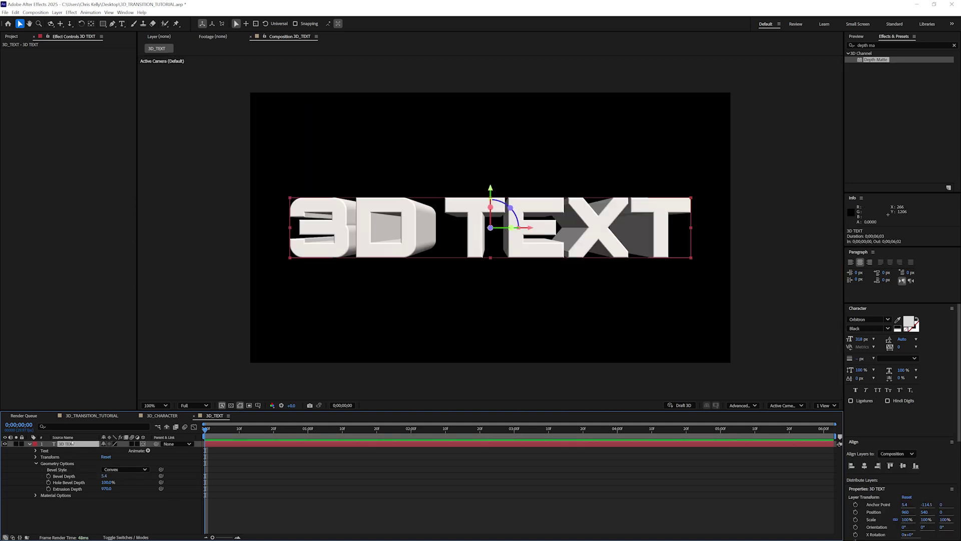
key(r)
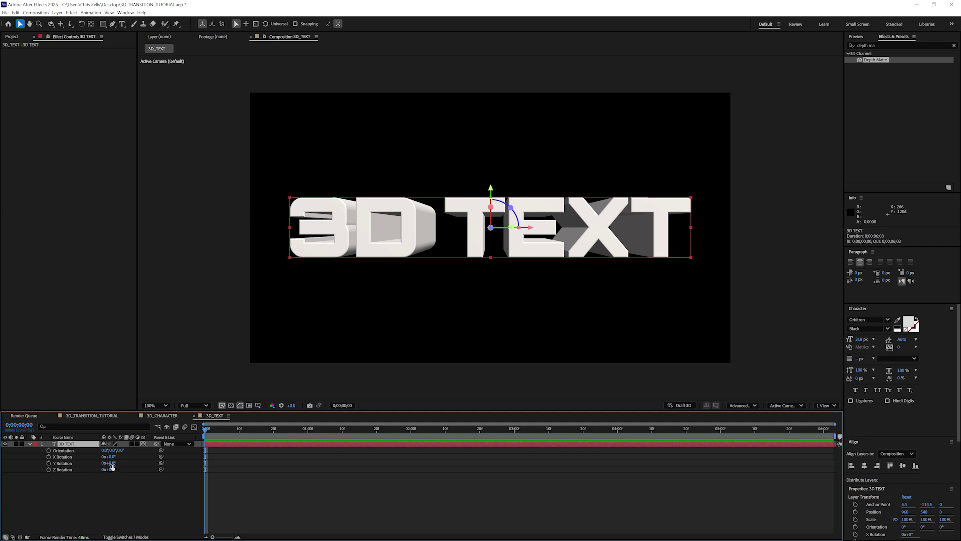
drag(123, 462, 91, 462)
key(ctrl+z)
- Using a 4 Views layout, move the text's anchor point along Z to about 528, near the middle of the extrusion
click(827, 405)
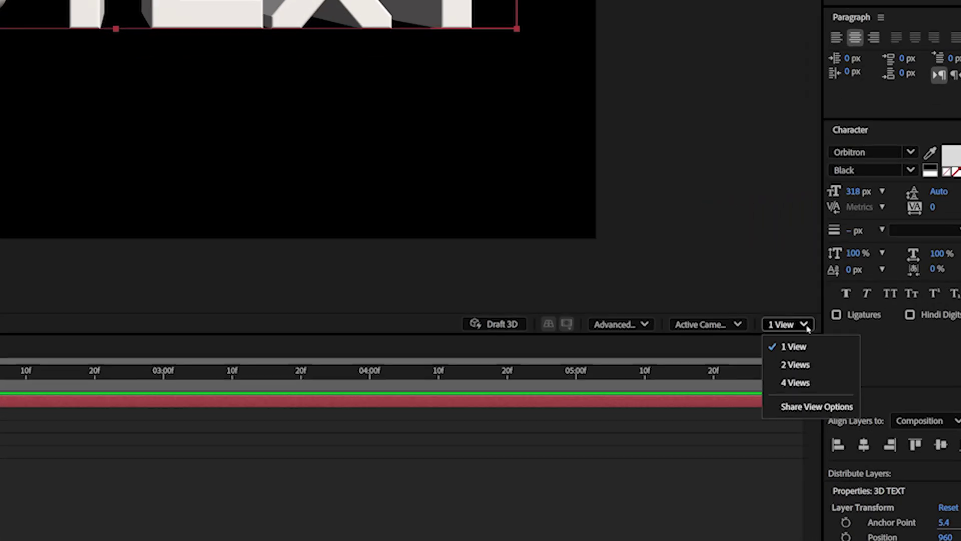
click(830, 433)
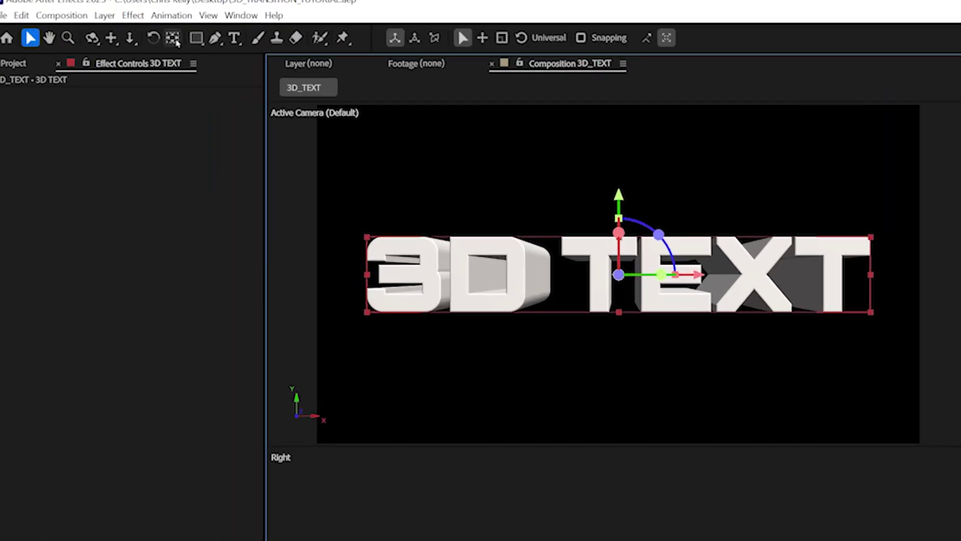
click(174, 39)
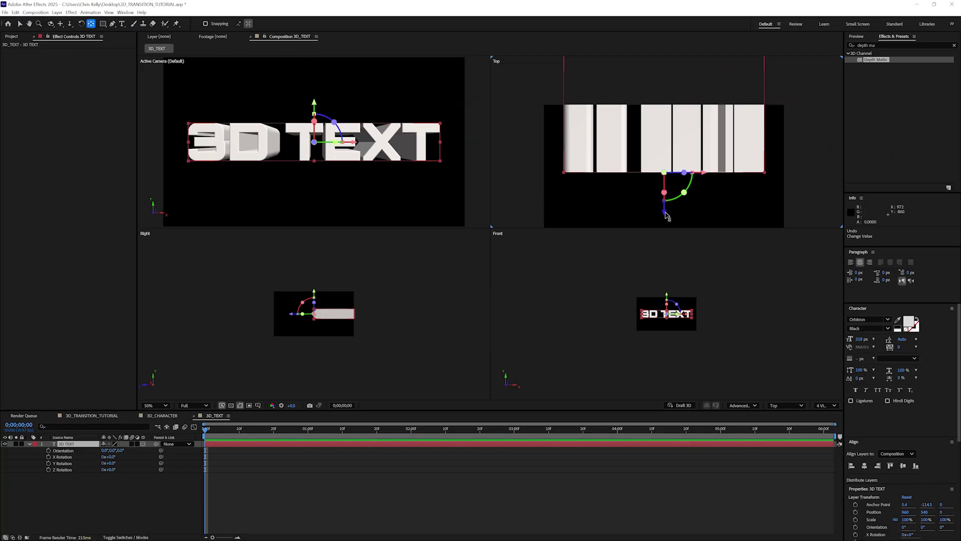
drag(666, 214, 635, 188)
scroll(664, 147, down, 1)
scroll(635, 198, up, 1)
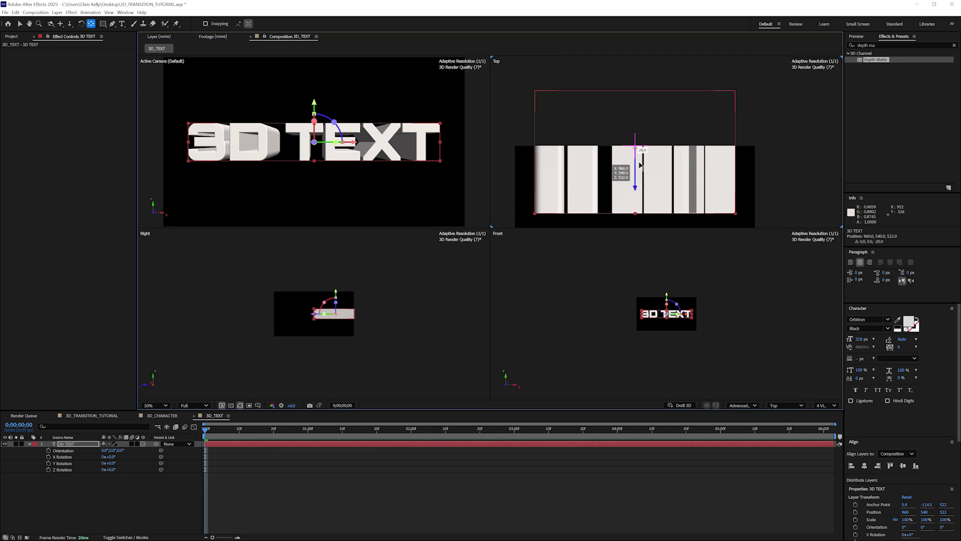
drag(640, 166, 637, 145)
- Return the composition viewer to a single view at 100% magnification
click(825, 405)
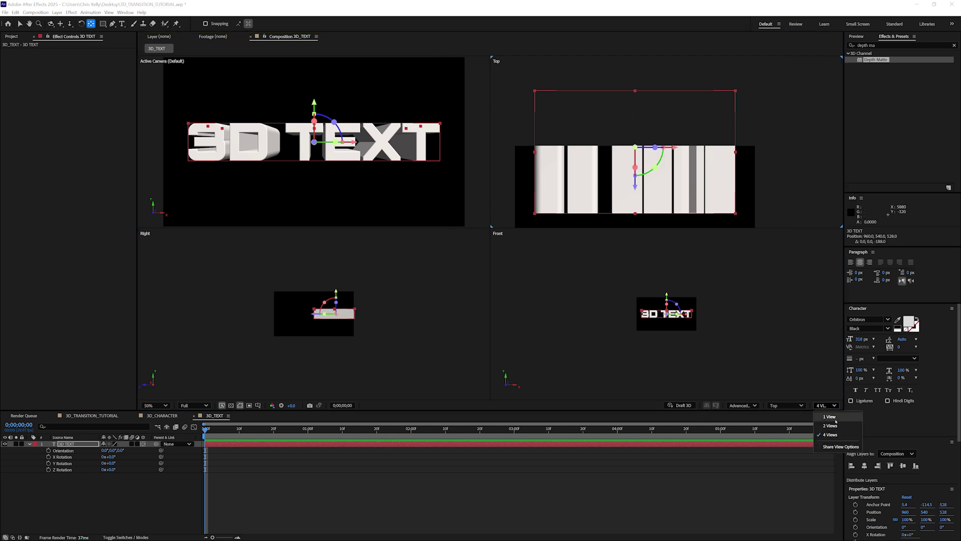
click(831, 417)
click(155, 405)
click(160, 266)
- Animate the 3D TEXT layer's Y Rotation with keyframes at the start, at -20°, and at the end of the composition, and preview the turn
key(r)
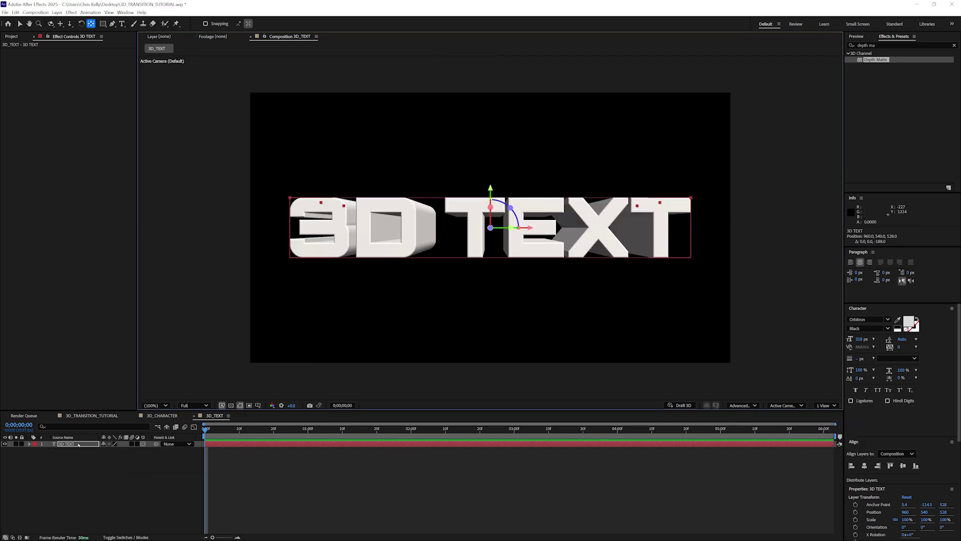
key(r)
mouse_move(109, 463)
mouse_down()
mouse_move(80, 464)
mouse_move(118, 463)
mouse_move(93, 464)
mouse_up()
key(ctrl+z)
click(49, 463)
key(End)
click(77, 490)
key(Home)
key(space)
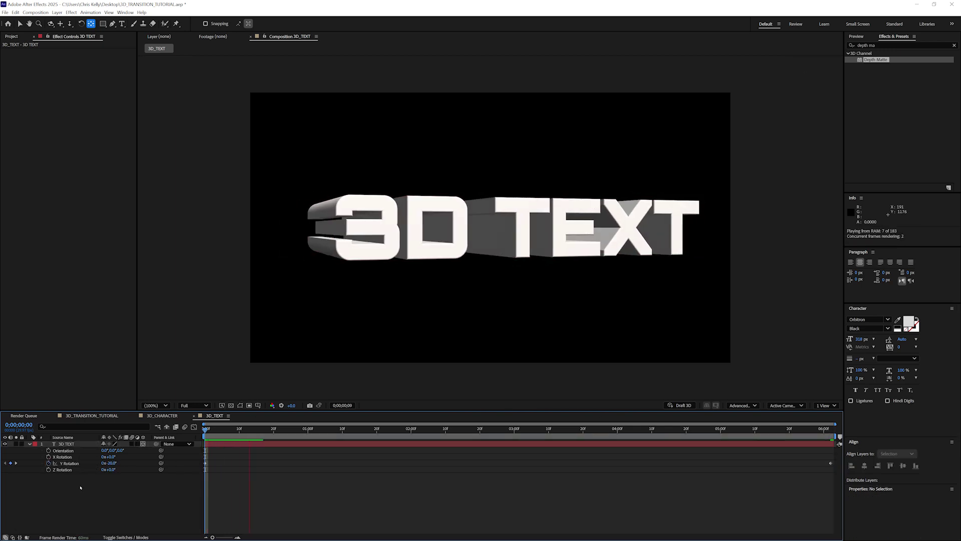
- Pre-compose the 3D TEXT layer as 3D_TEXT, moving all attributes into the new composition
click(335, 444)
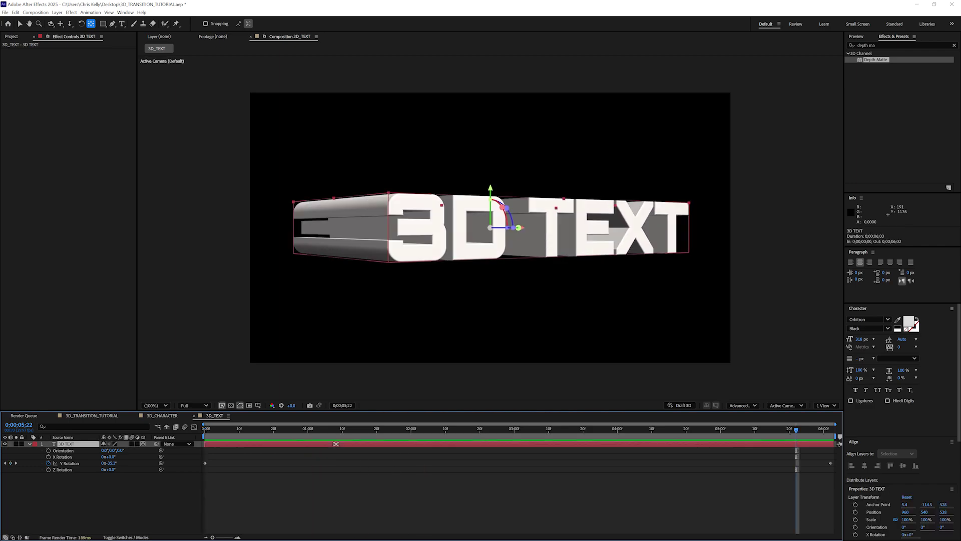
right_click(335, 444)
click(386, 395)
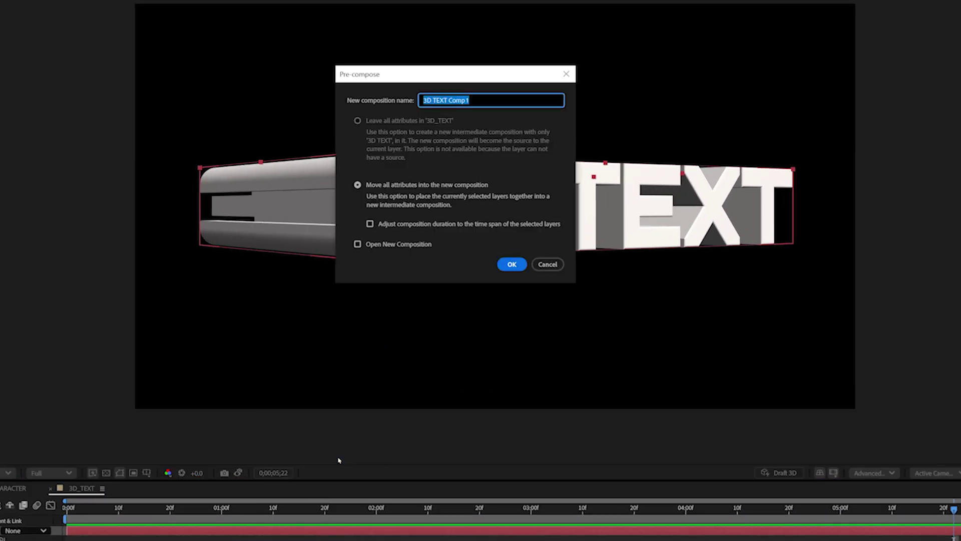
key(Return)
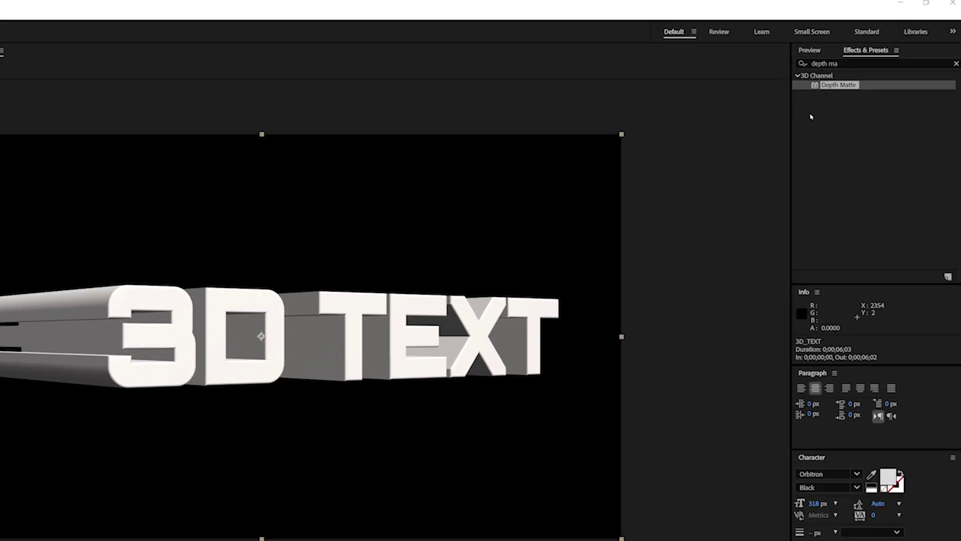
- Apply the Depth Matte effect to the 3D_TEXT precomp and set its depth to 2180
drag(831, 86, 493, 313)
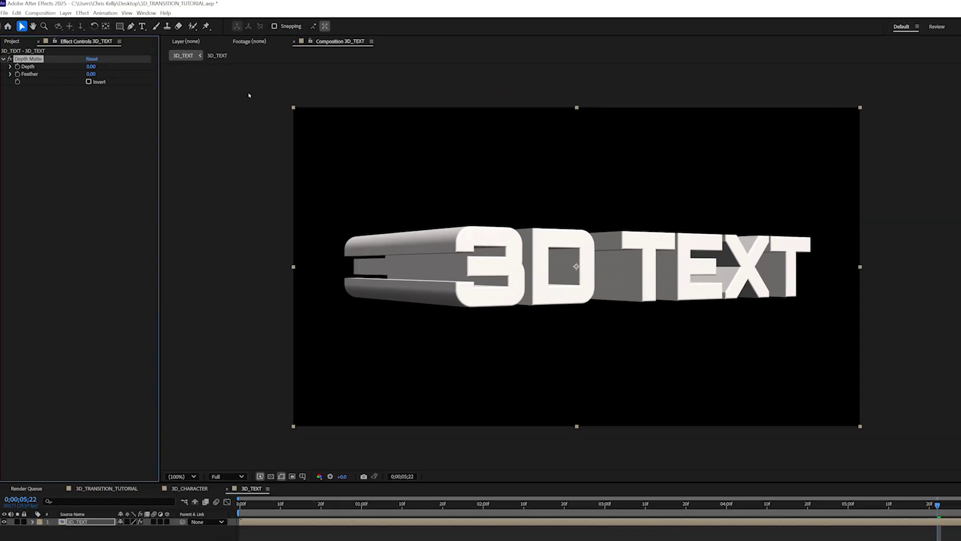
drag(99, 72, 112, 67)
drag(229, 76, 222, 85)
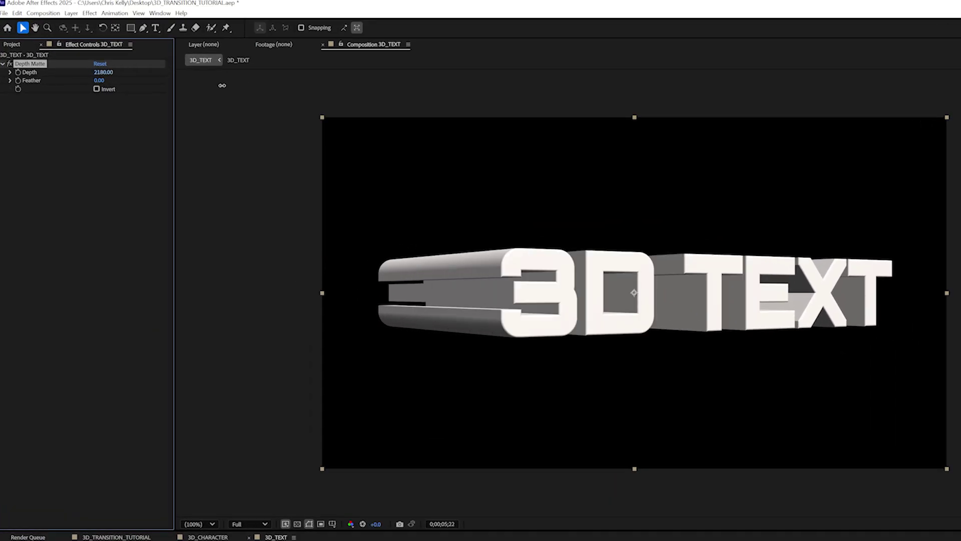
- Duplicate the Depth Matte effect, invert the copy and raise its depth to about 2440 to isolate a slice of the text
key(ctrl+d)
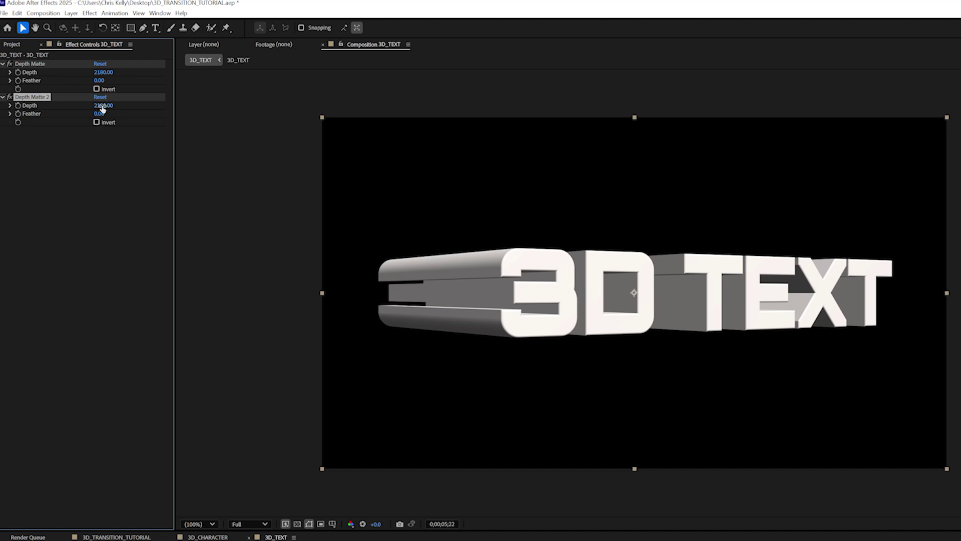
click(97, 123)
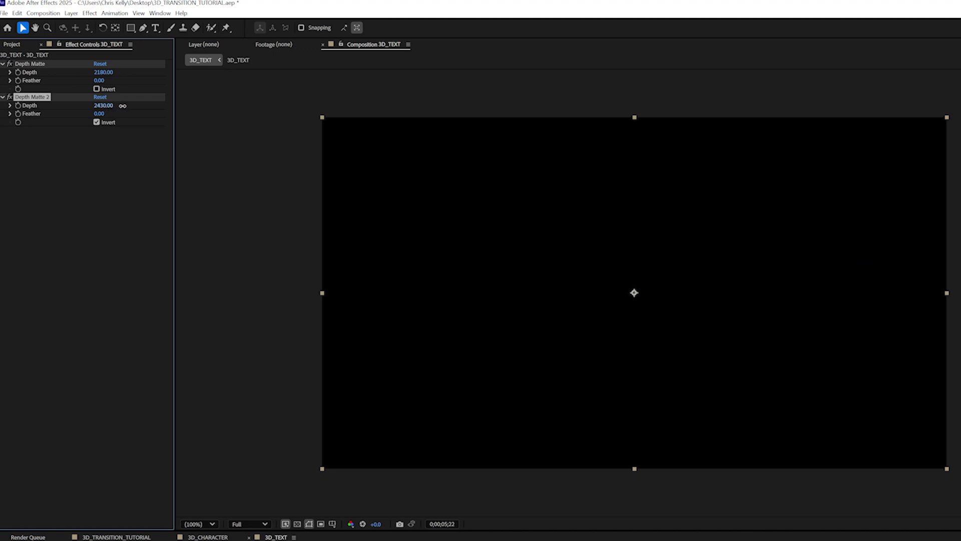
drag(123, 106, 122, 106)
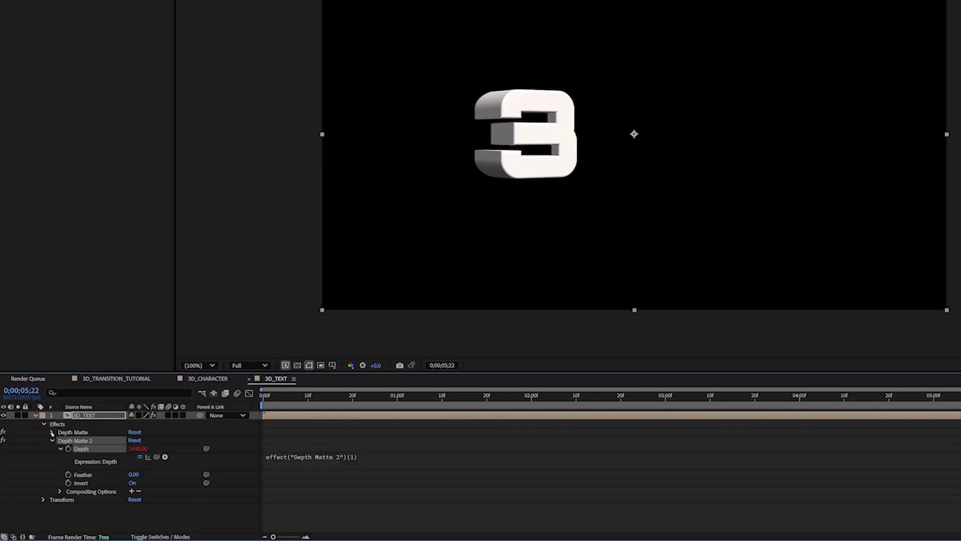
- Link Depth Matte 2's depth to the first Depth Matte's depth with an expression, offset by +300
click(52, 432)
drag(175, 469, 108, 443)
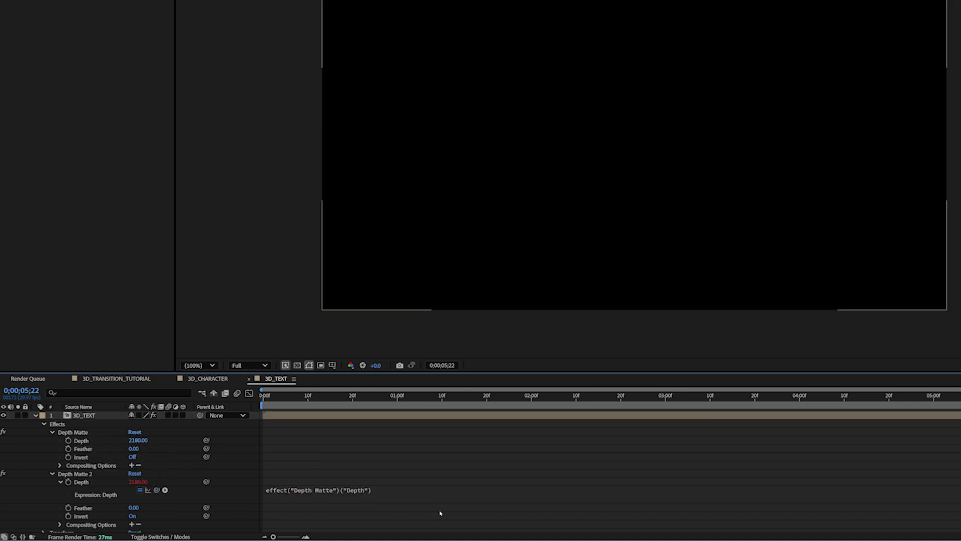
click(364, 492)
text(+300)
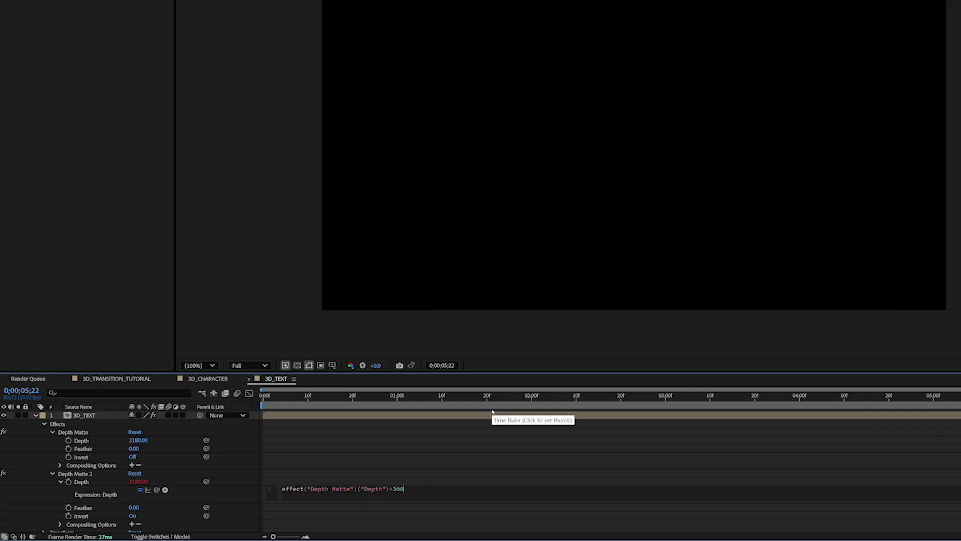
click(431, 450)
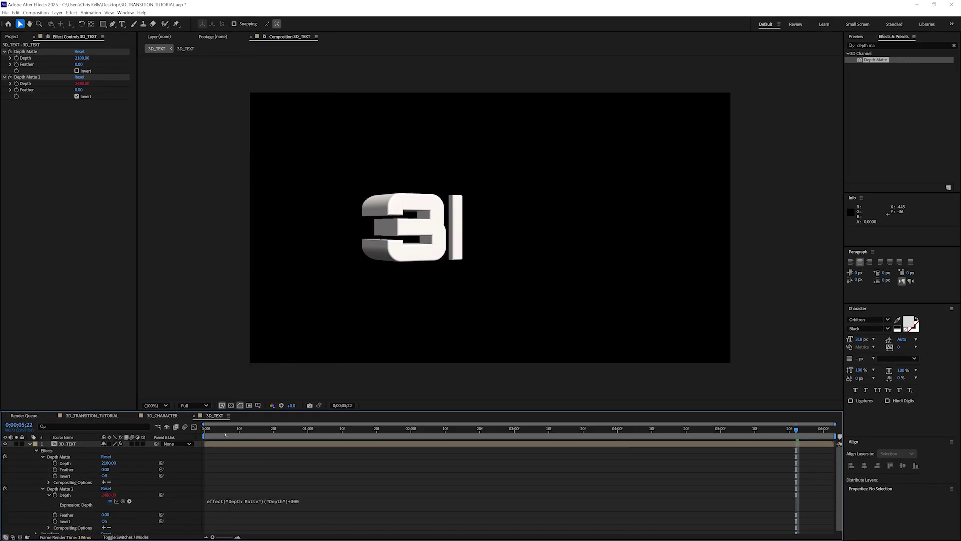
- Keyframe the first Depth Matte's depth from 2030 at the composition start to a greater depth further along the timeline
key(Home)
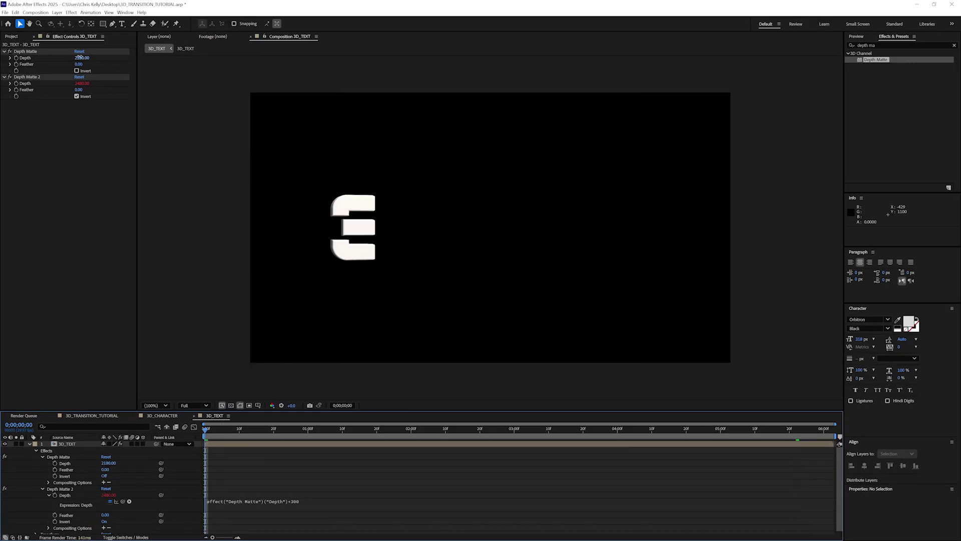
drag(79, 56, 16, 64)
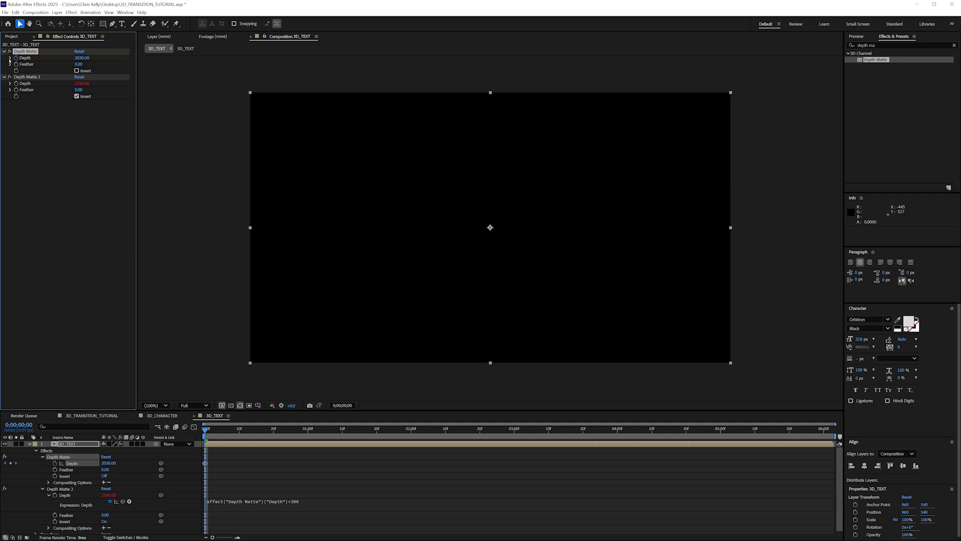
drag(726, 429, 497, 446)
drag(84, 57, 117, 57)
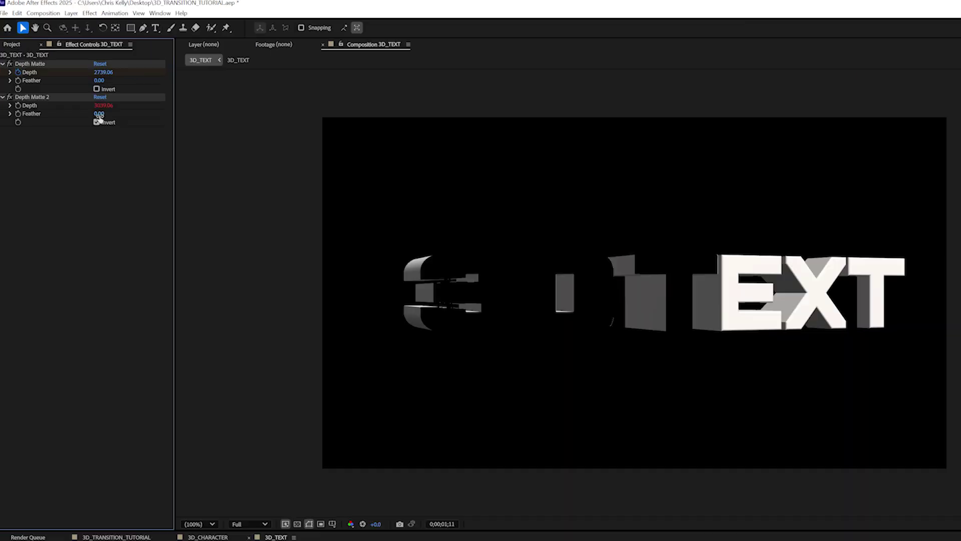
- Try a feather of 220 on the first Depth Matte and preview the text reveal
mouse_move(100, 114)
mouse_down()
mouse_move(113, 118)
mouse_move(93, 125)
mouse_up()
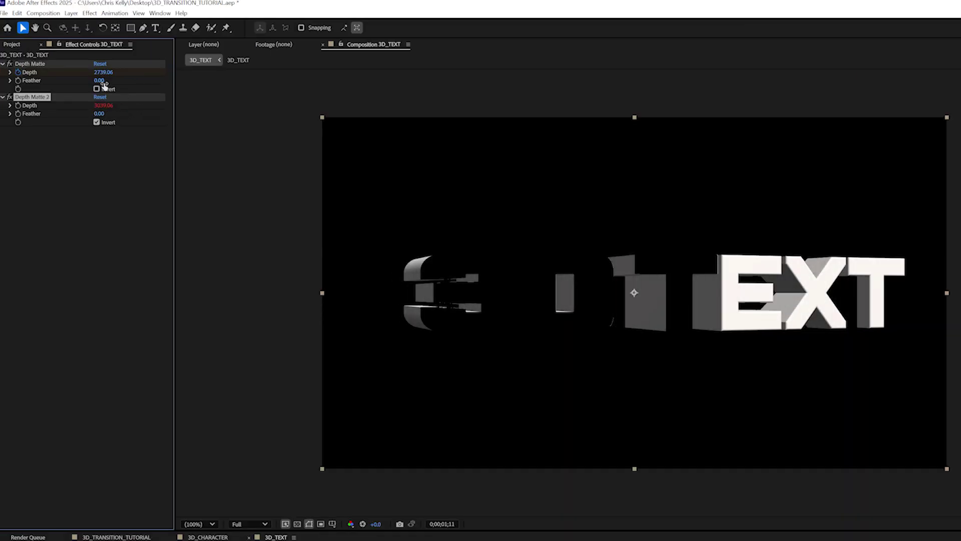
drag(105, 85, 93, 66)
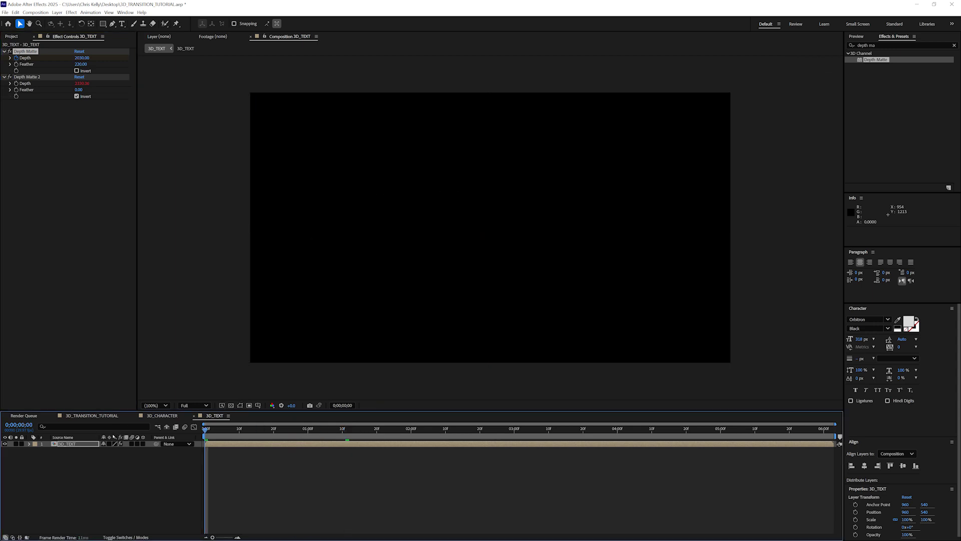
key(space)
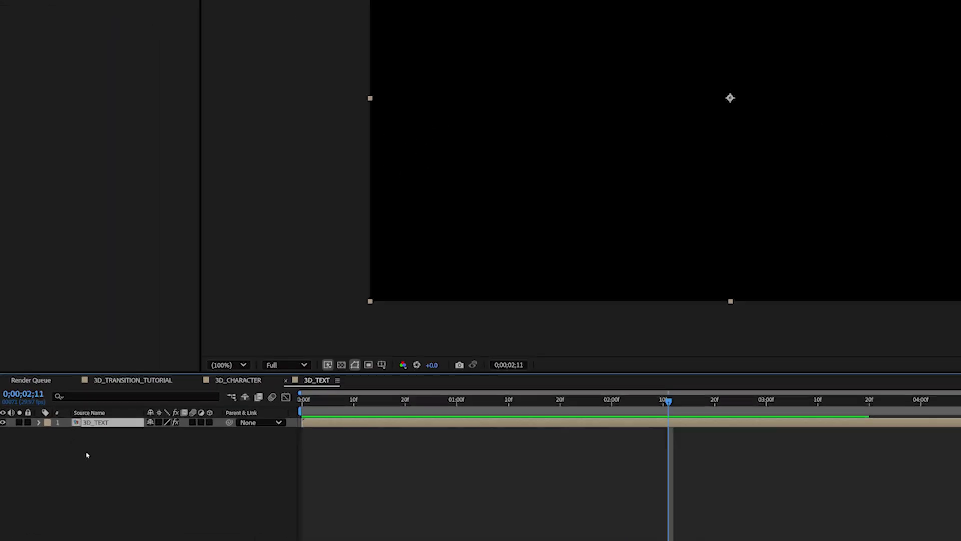
- Duplicate the 3D_TEXT precomp layer and rename the upper copy TRANSITION
key(ctrl+d)
click(106, 432)
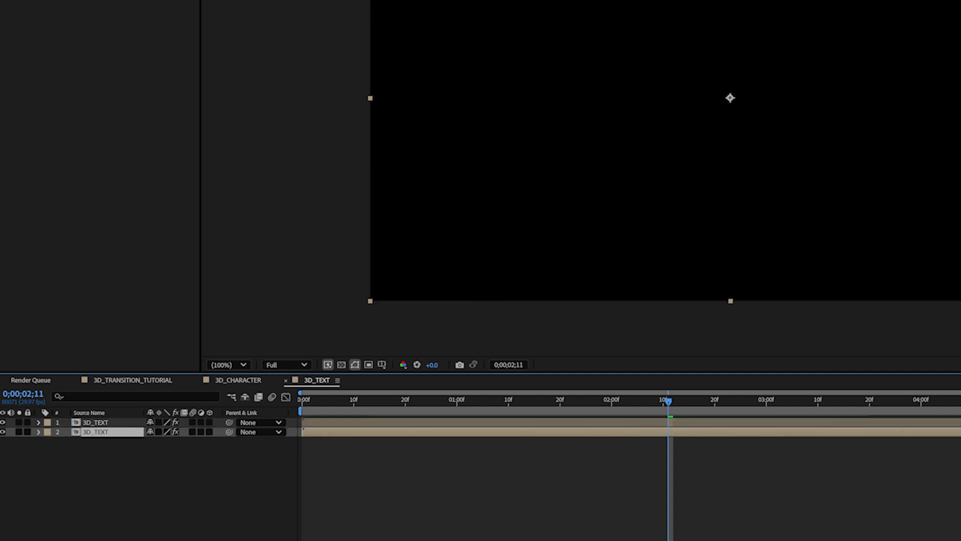
key(ctrl+Up)
key(Return)
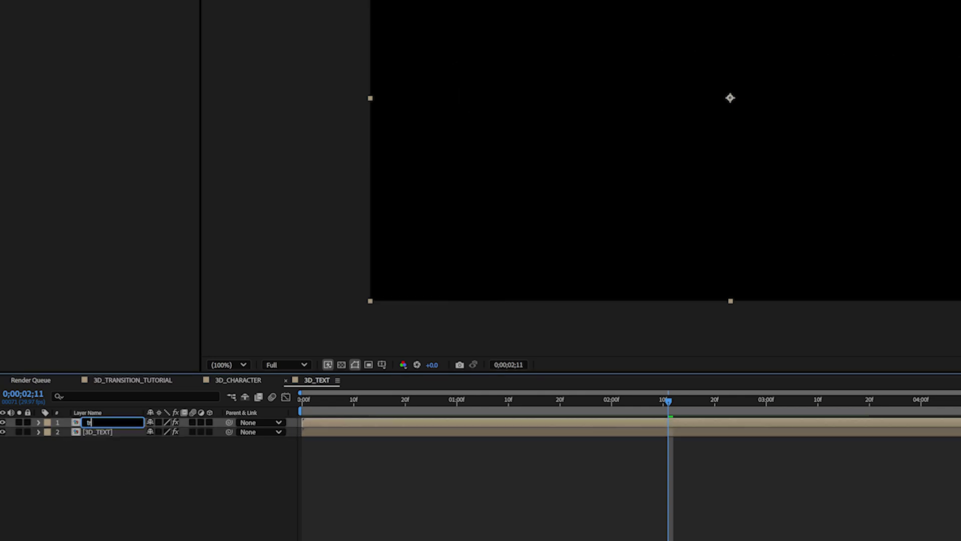
text(TRANSITION)
key(Return)
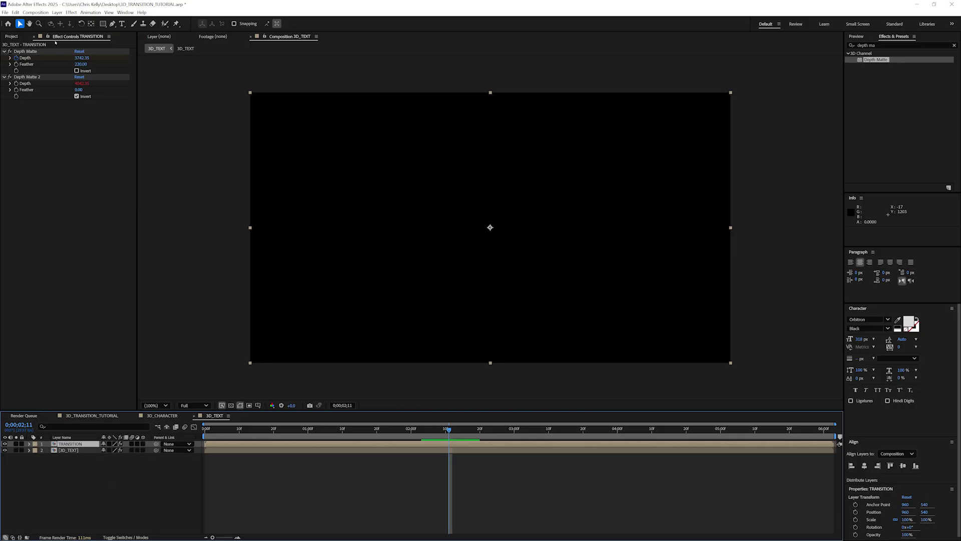
- Delete the Depth Matte 2 effect from the lower 3D_TEXT layer
click(41, 51)
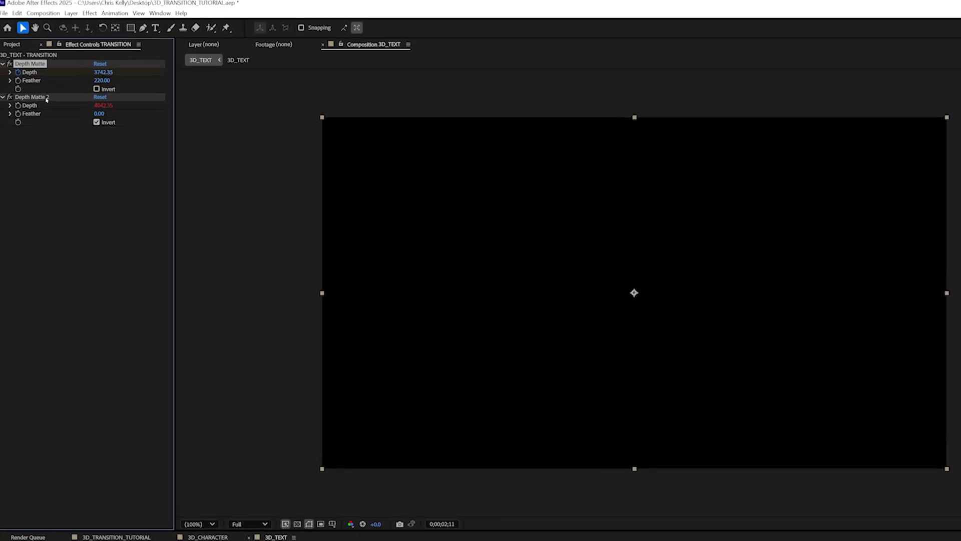
click(38, 77)
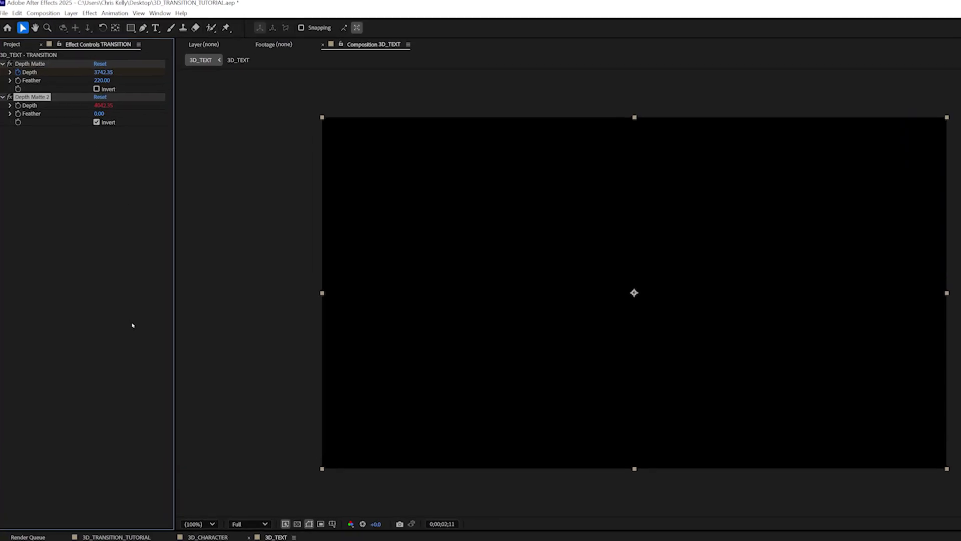
click(196, 213)
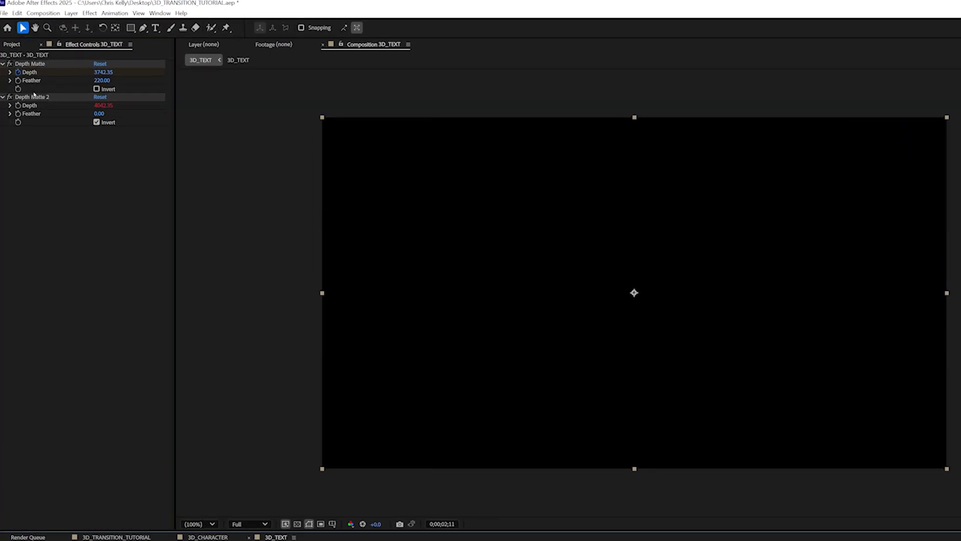
click(33, 96)
key(Delete)
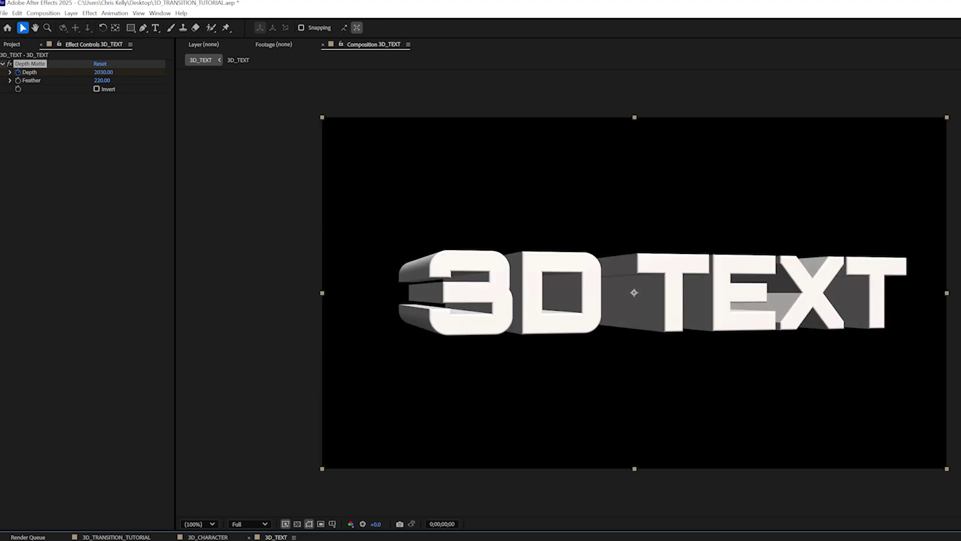
- Invert the remaining Depth Matte on the lower 3D_TEXT layer and preview the reveal from the start
key(F2)
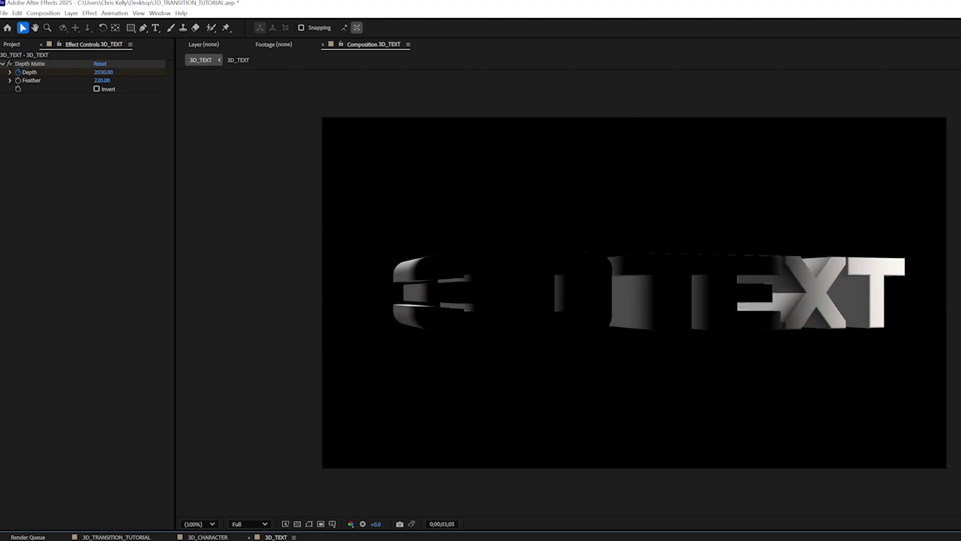
key(Home)
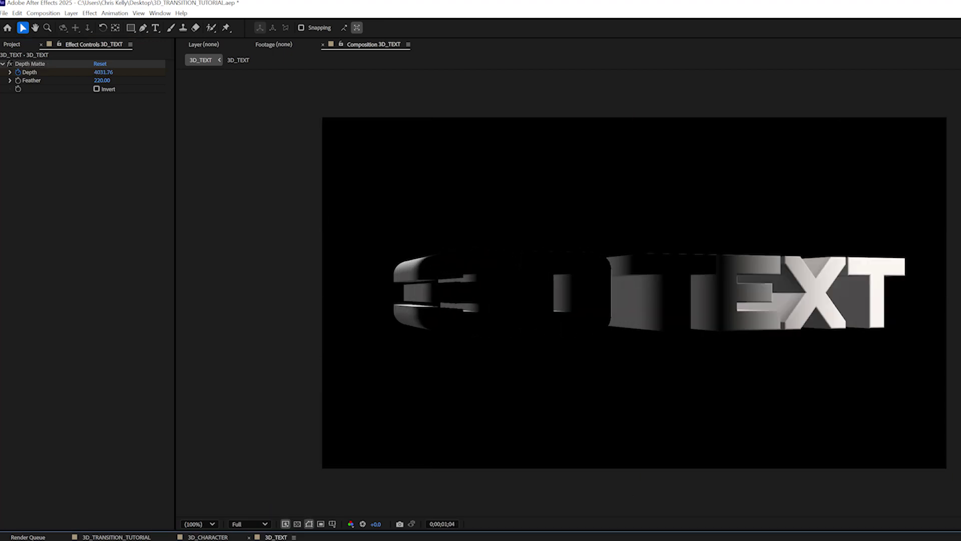
key(ctrl+a)
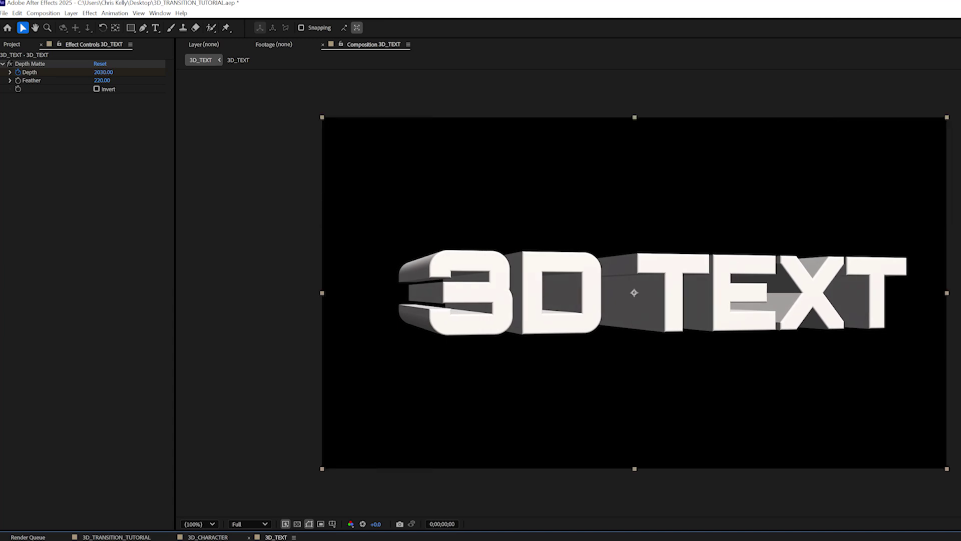
click(97, 89)
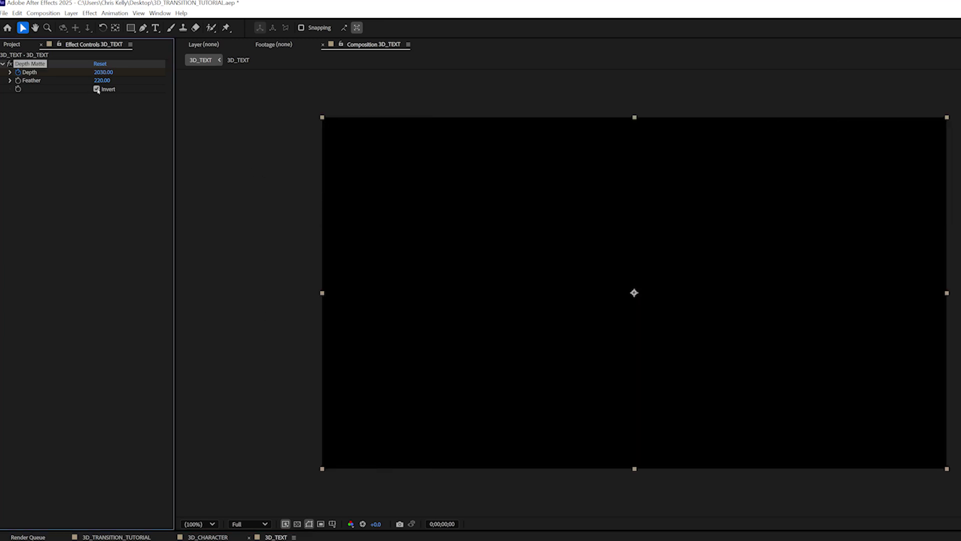
key(space)
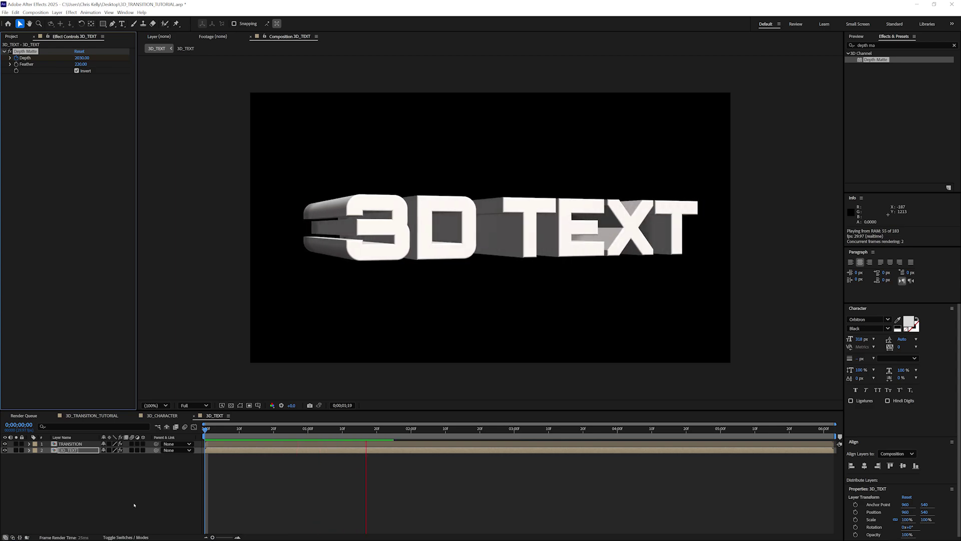
key(space)
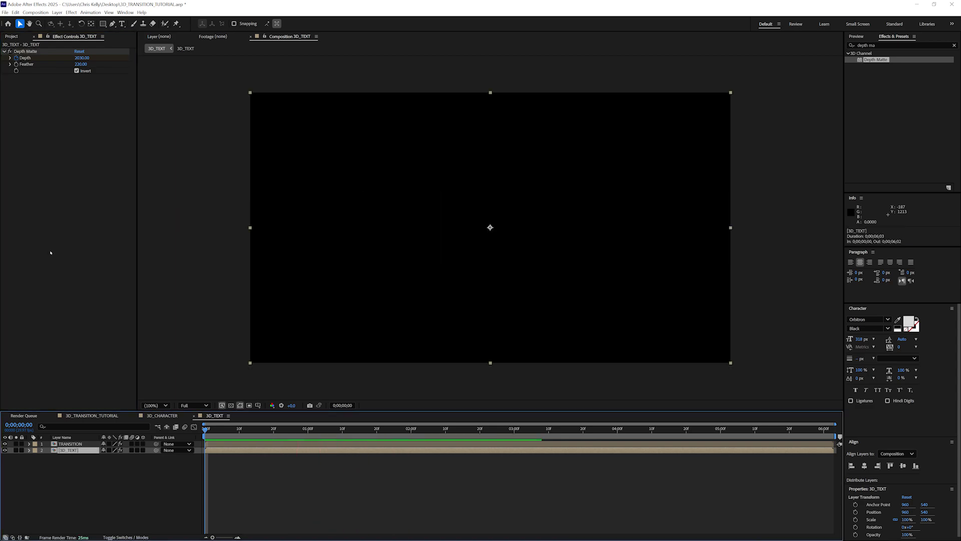
- Reset the Depth Matte feather to 0 and apply the Crates Hologram effect to the TRANSITION layer
click(80, 65)
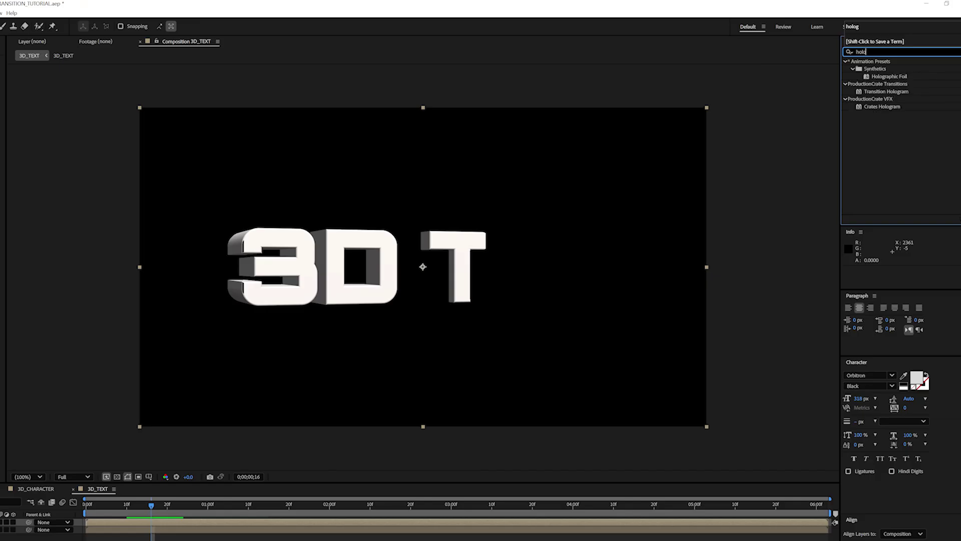
drag(882, 106, 76, 172)
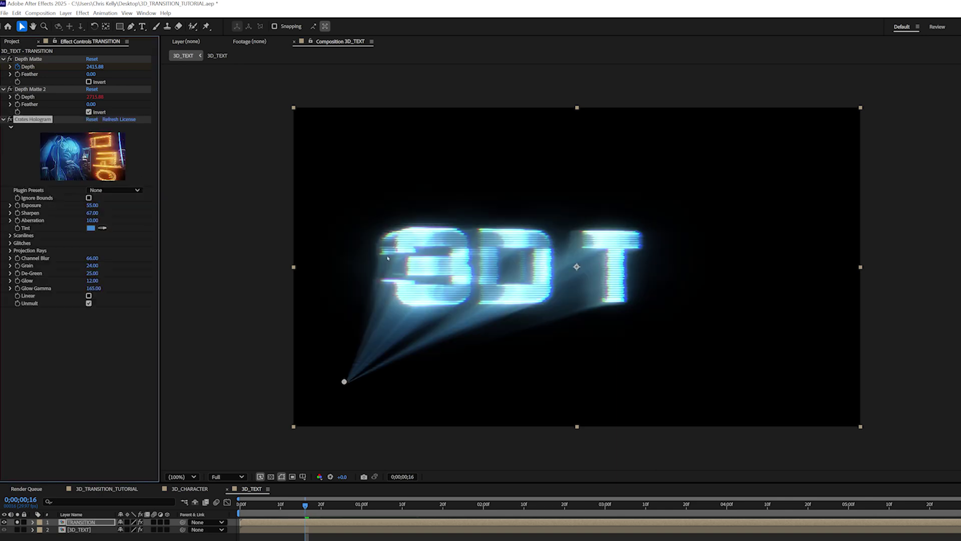
- Turn off the projection rays in the Crates Hologram effect on the TRANSITION layer
click(11, 251)
click(89, 258)
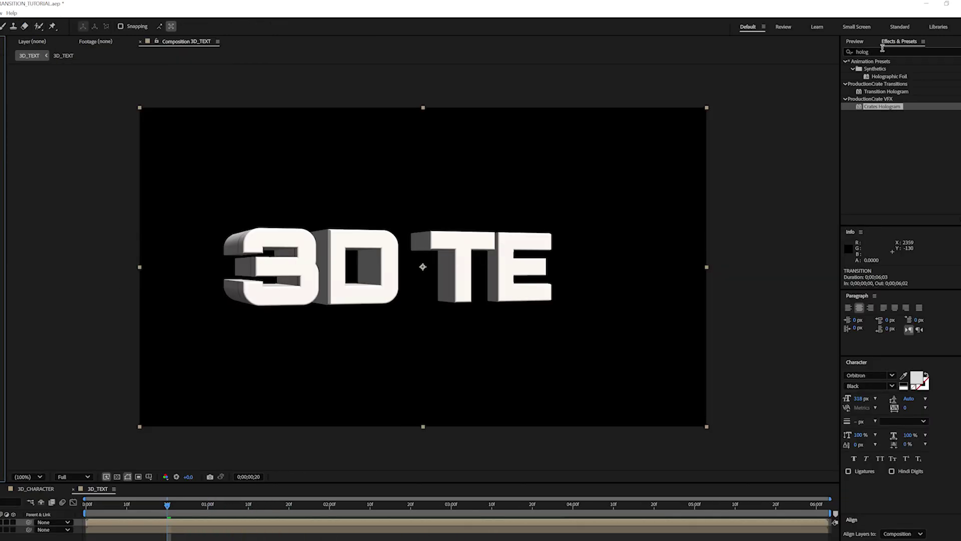
- Apply the Tritone effect to the TRANSITION layer and set its midtones to a bright cyan
double_click(876, 68)
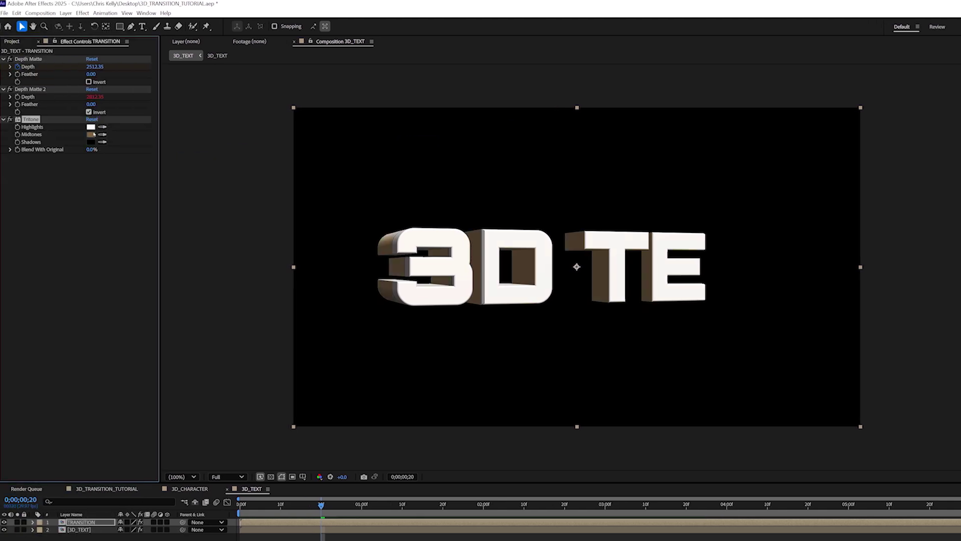
click(90, 134)
drag(731, 260, 731, 210)
drag(690, 175, 713, 122)
click(796, 159)
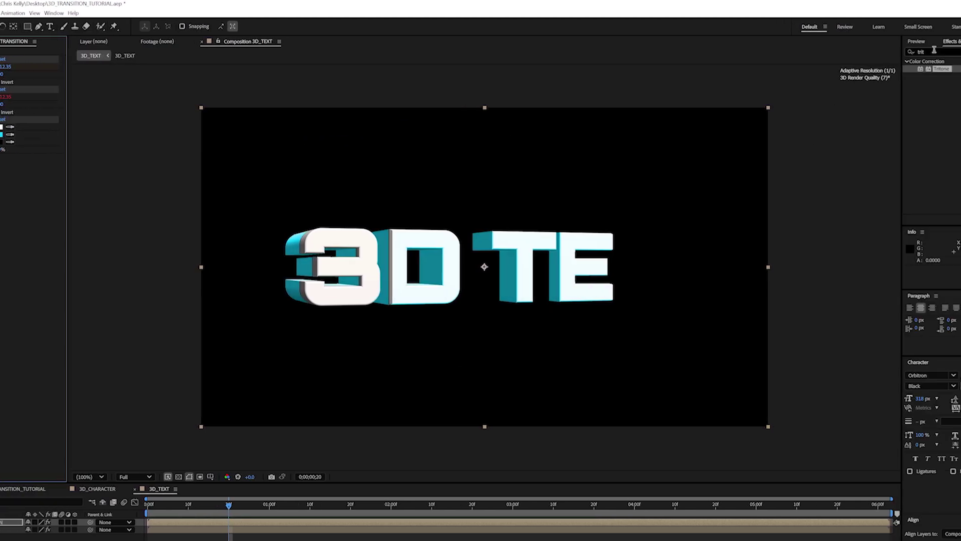
- Find the CC Ball Action effect and apply it to the TRANSITION layer
click(933, 51)
text(cc ball)
drag(880, 69, 23, 309)
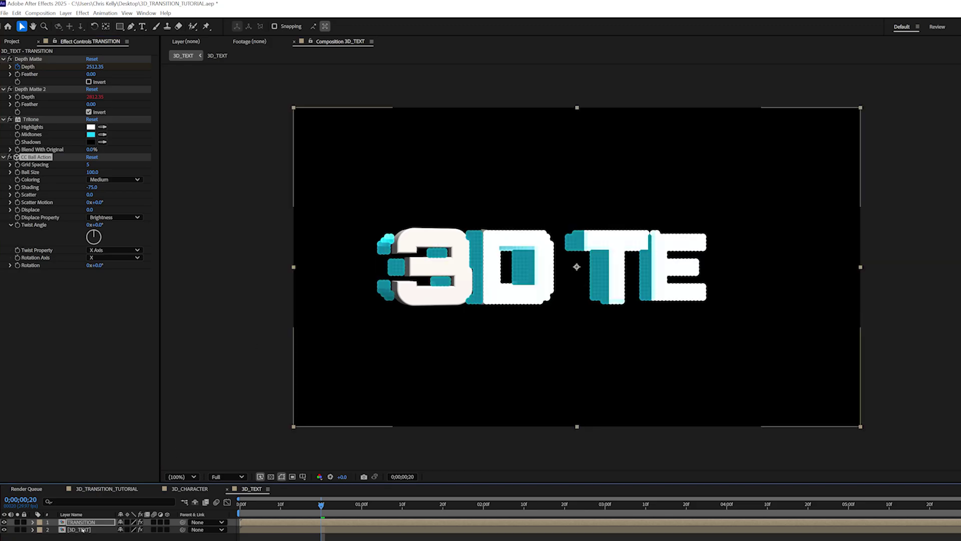
- Move TRANSITION below 3D_TEXT and tune its CC Ball Action to grid spacing 0 and ball size 46, undoing a test scatter of -2
drag(82, 522, 82, 533)
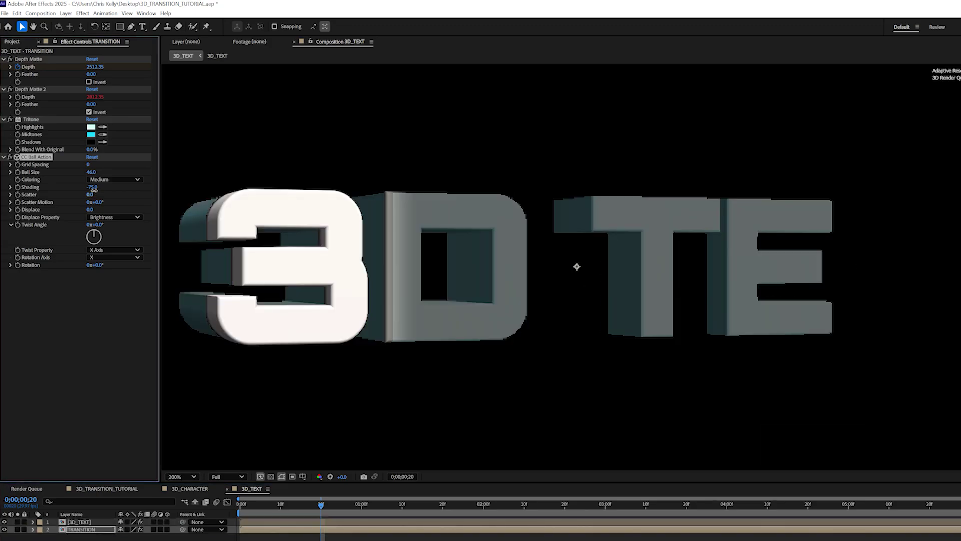
drag(90, 194, 88, 193)
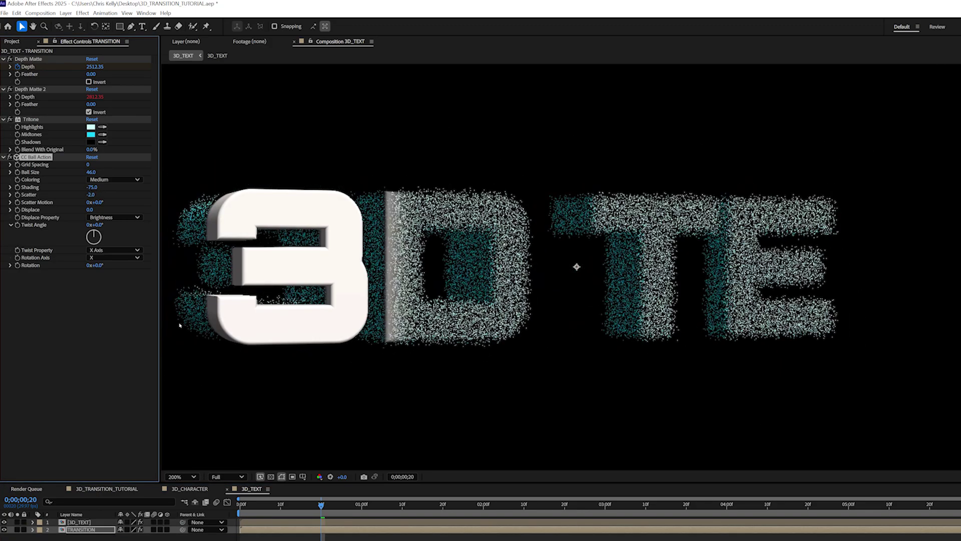
key(ctrl+z)
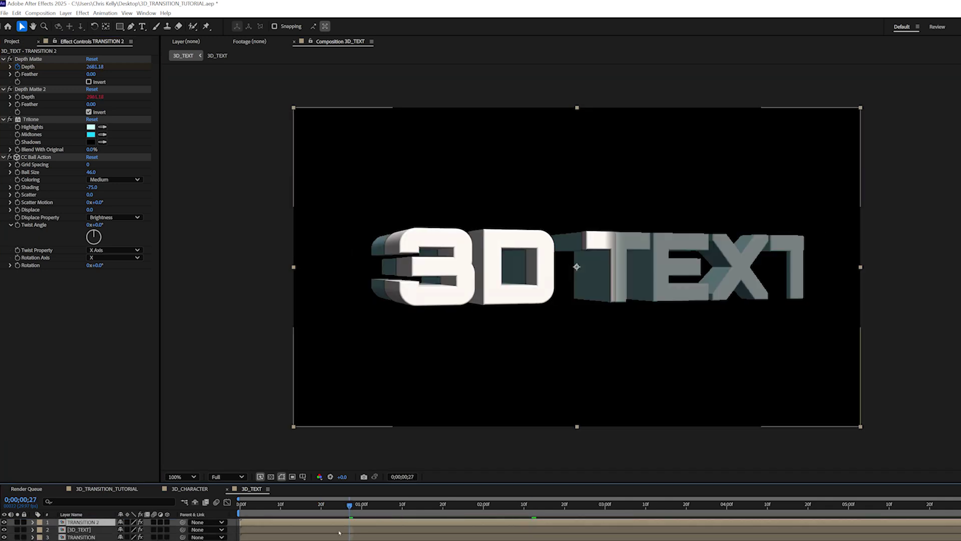
- Recolour the Tritone effect on the TRANSITION 2 layer with orange midtones and light green highlights
click(91, 134)
drag(731, 212, 736, 264)
click(91, 126)
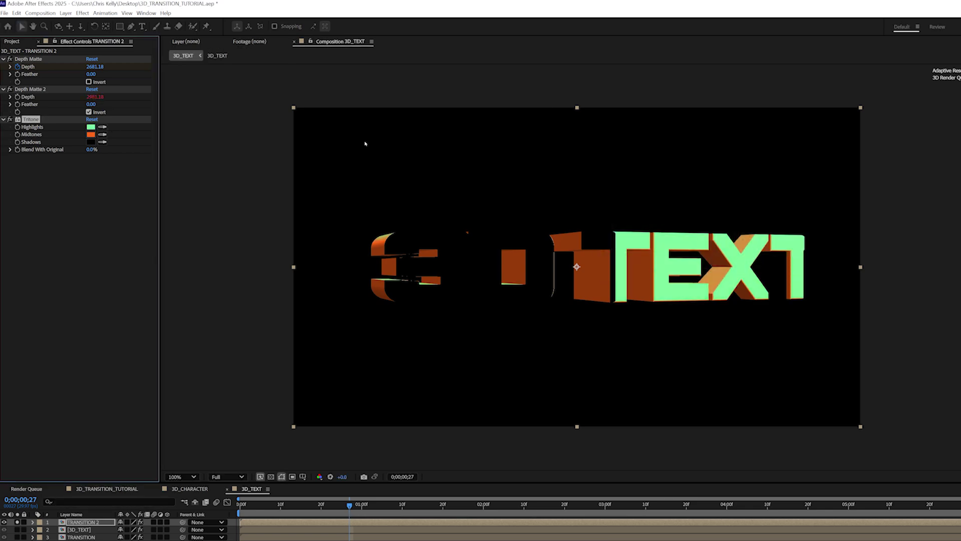
- Find the Crates HyperGlitch effect and apply it to the TRANSITION 2 layer
click(901, 52)
text(hyp)
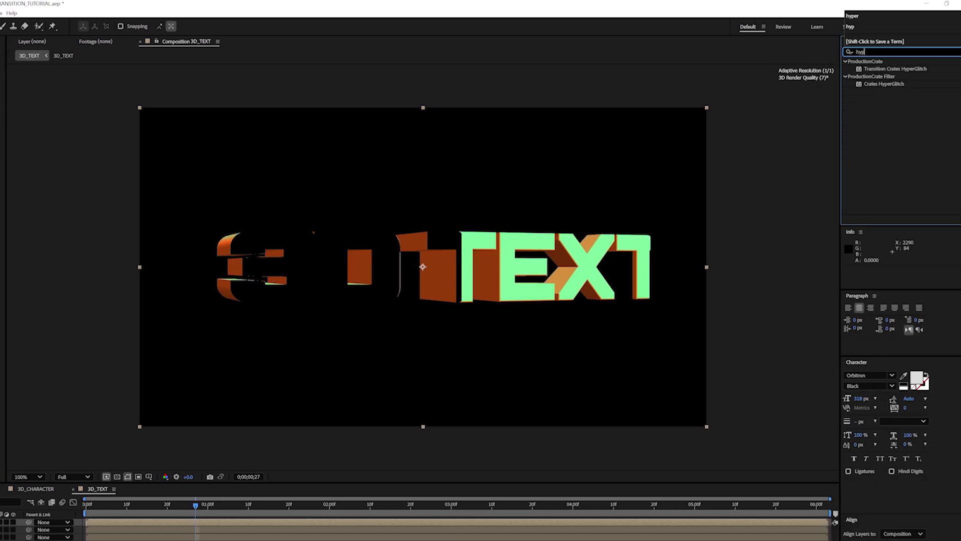
double_click(885, 85)
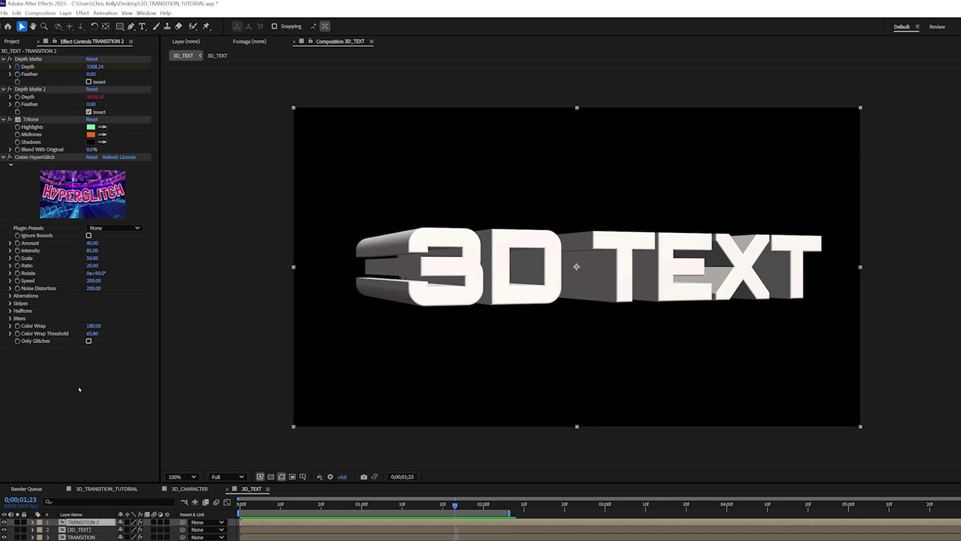
- Add a Solid Composite effect after HyperGlitch on TRANSITION 2 and set its colour to black
drag(79, 389, 83, 383)
click(90, 364)
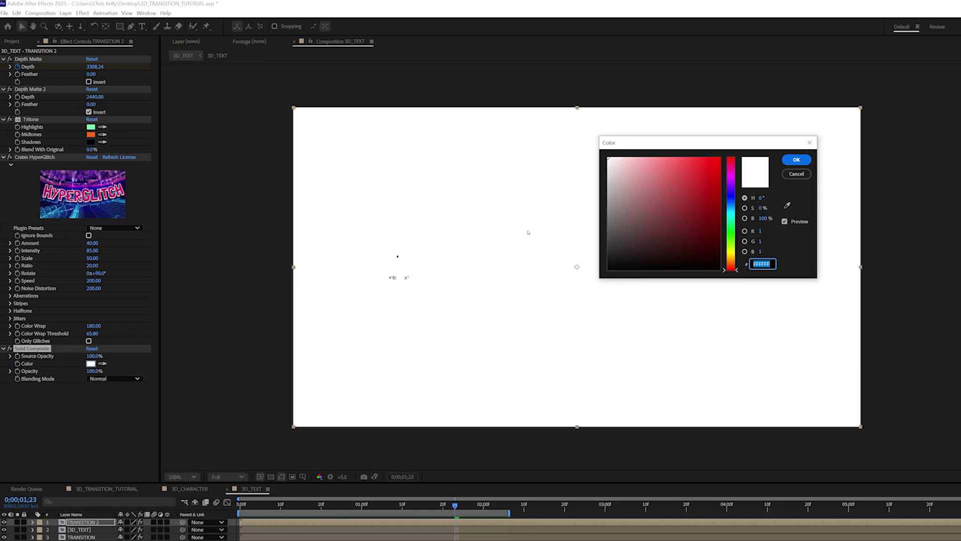
drag(650, 235, 736, 313)
click(796, 159)
- Find the Crates Easy Glow effect and add it after Solid Composite on TRANSITION 2
drag(871, 51, 777, 52)
text(easy)
drag(928, 69, 265, 400)
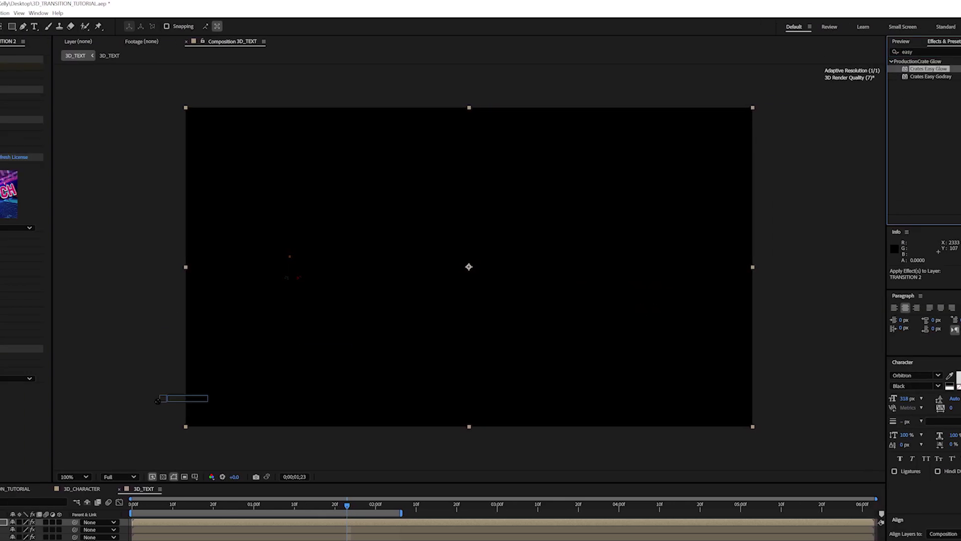
drag(159, 399, 208, 503)
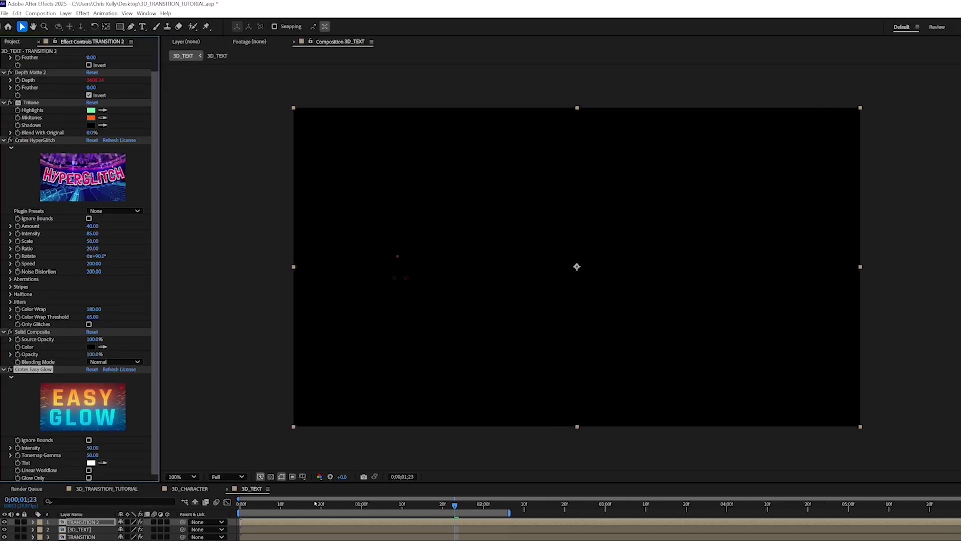
- Set the Easy Glow intensity to 127 and the TRANSITION 2 layer's blending mode to Screen
key(F4)
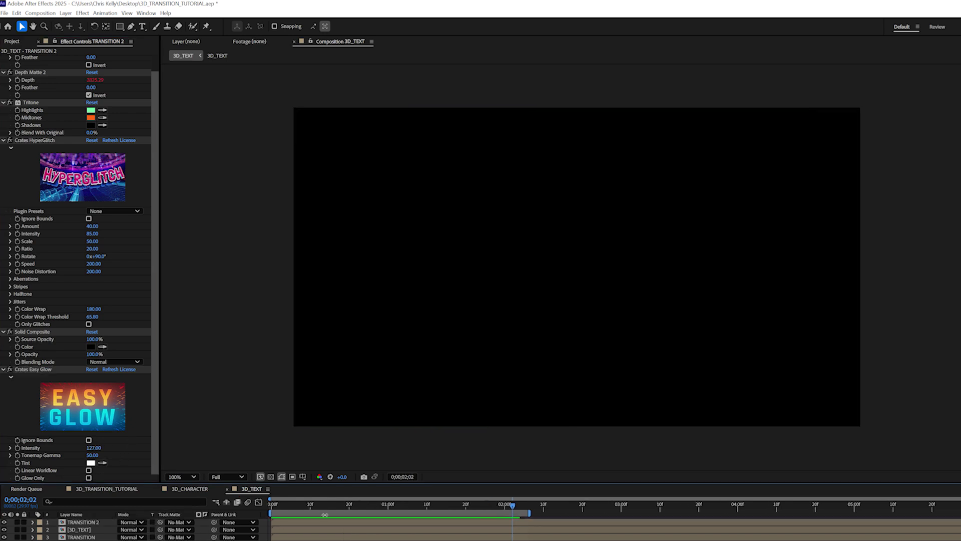
click(131, 522)
click(137, 265)
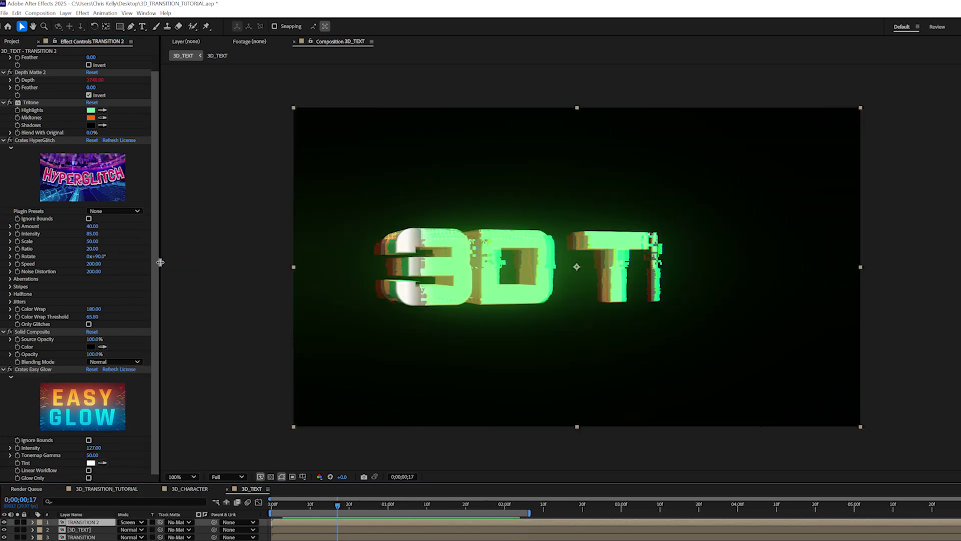